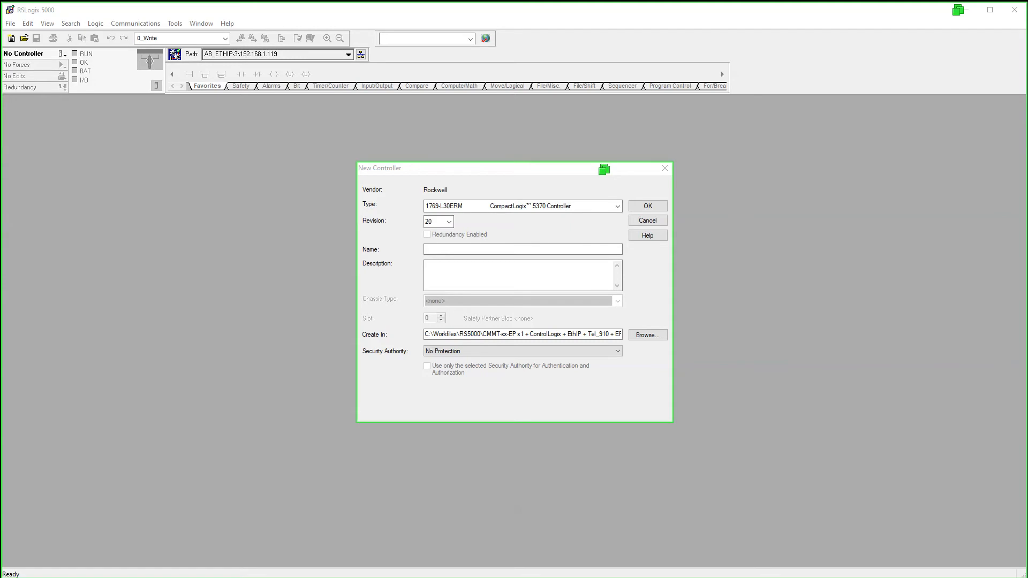
- Name the new 1769-L30ERM controller CMMTAS_EPD_v12_1_Tel910_EDS_L30ERMV20_04 and create it in the preset project folder
click(439, 247)
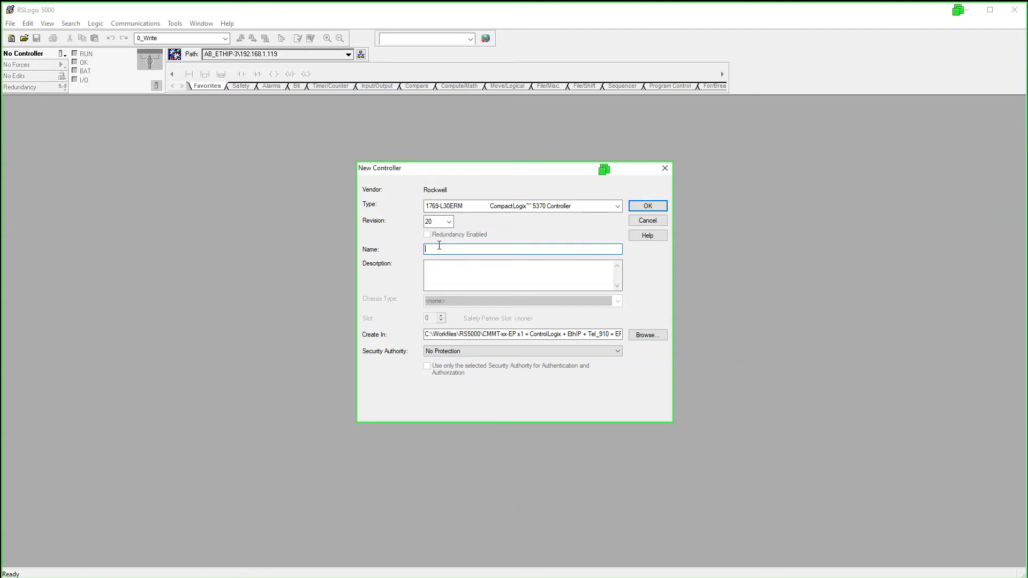
text(CMMTAS_EPD_v12_1_Tel910_EDS_L30ERMV20_04)
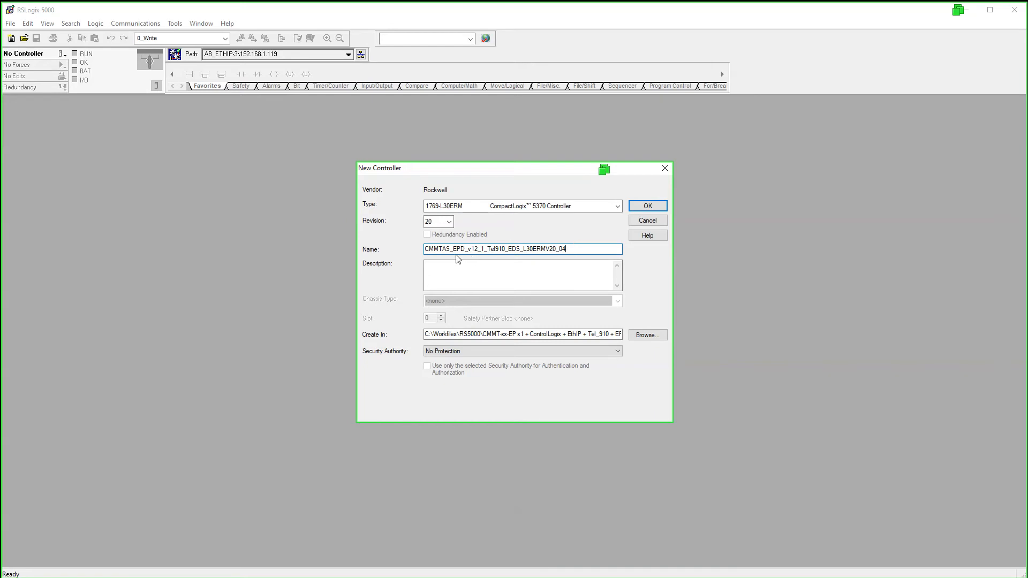
drag(557, 250, 405, 251)
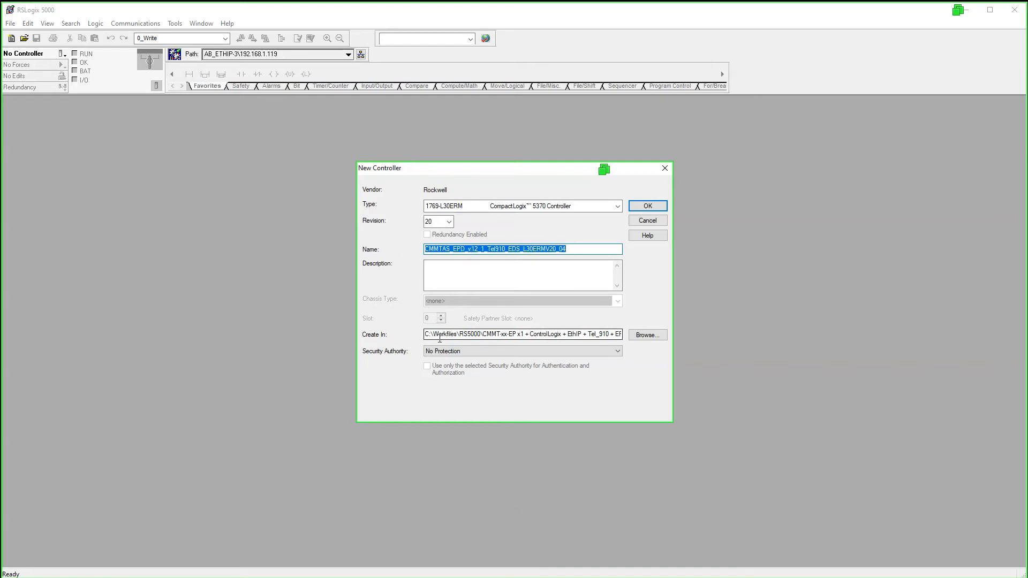
drag(457, 334, 670, 335)
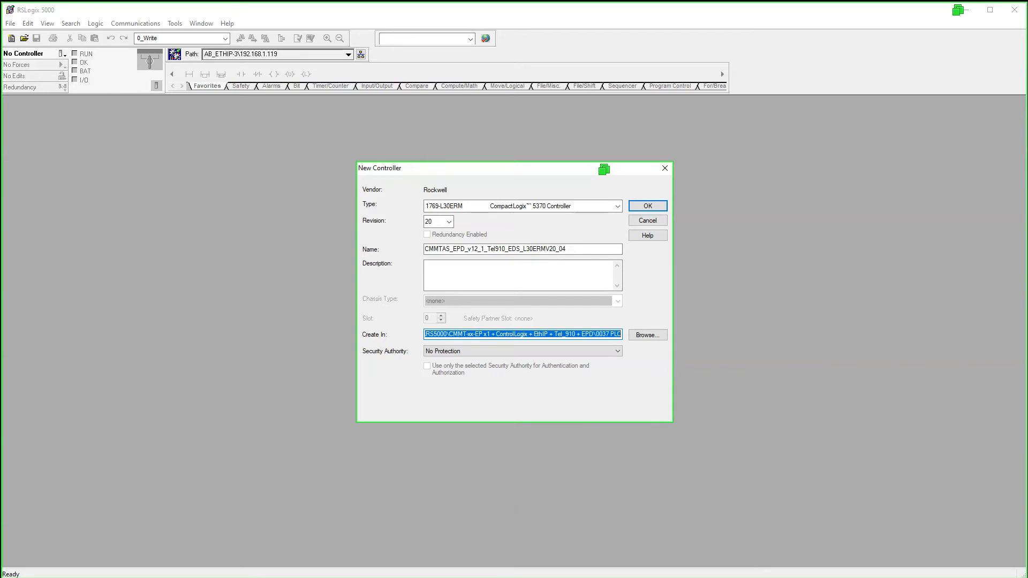
key(Return)
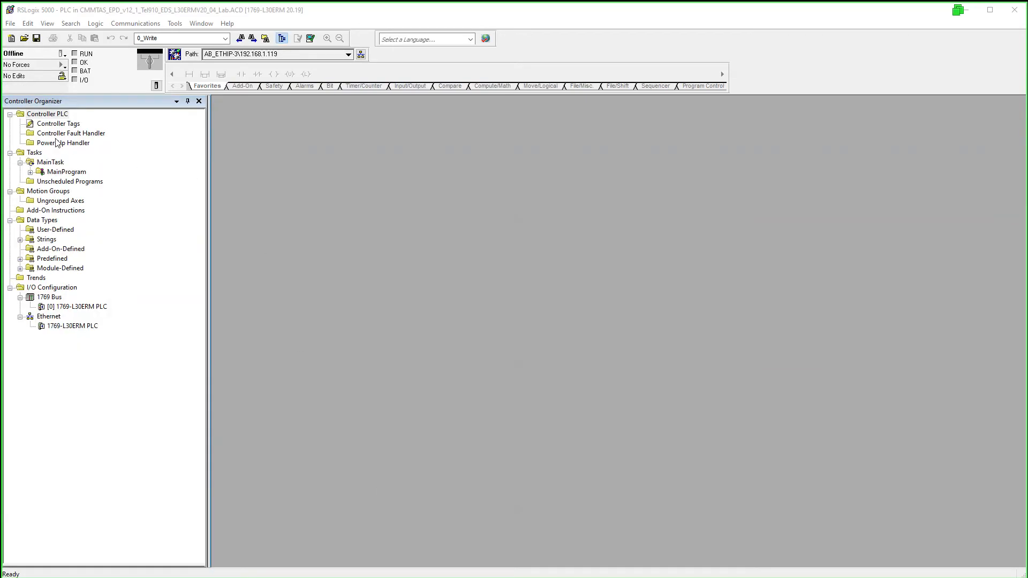
- Expand MainProgram and check the controller's name in its properties, leaving the settings as they are
click(31, 172)
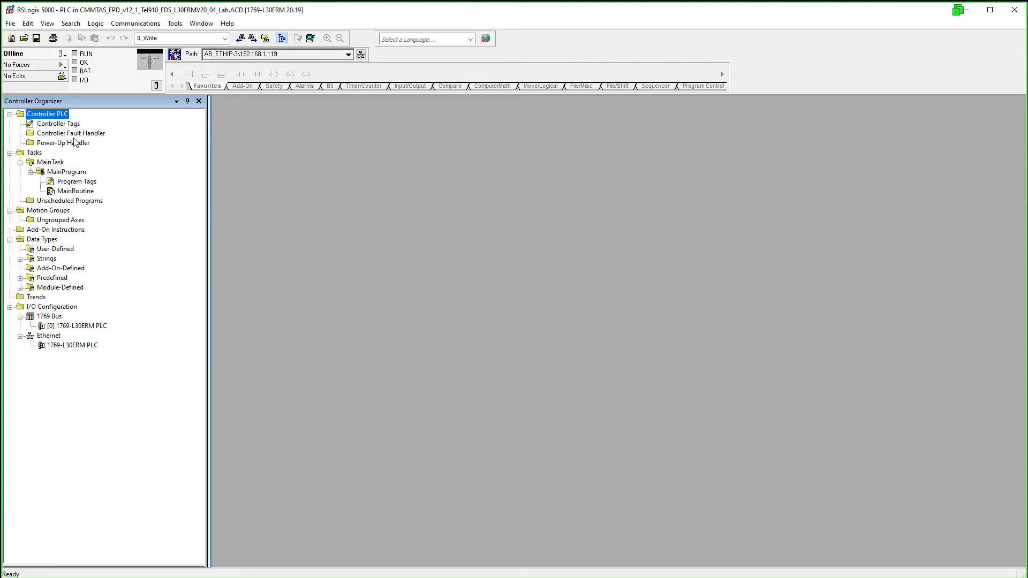
right_click(68, 115)
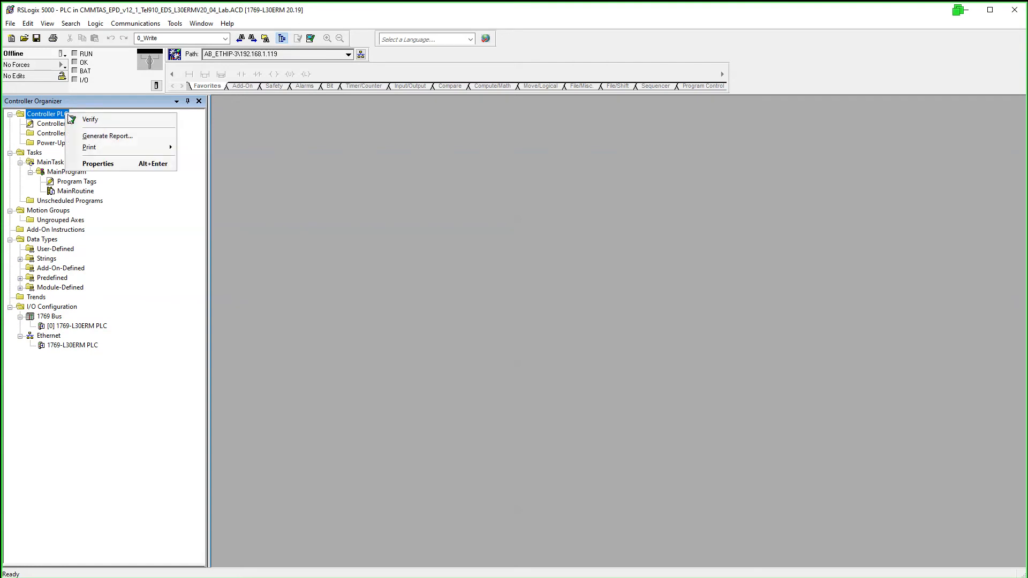
click(127, 164)
double_click(298, 191)
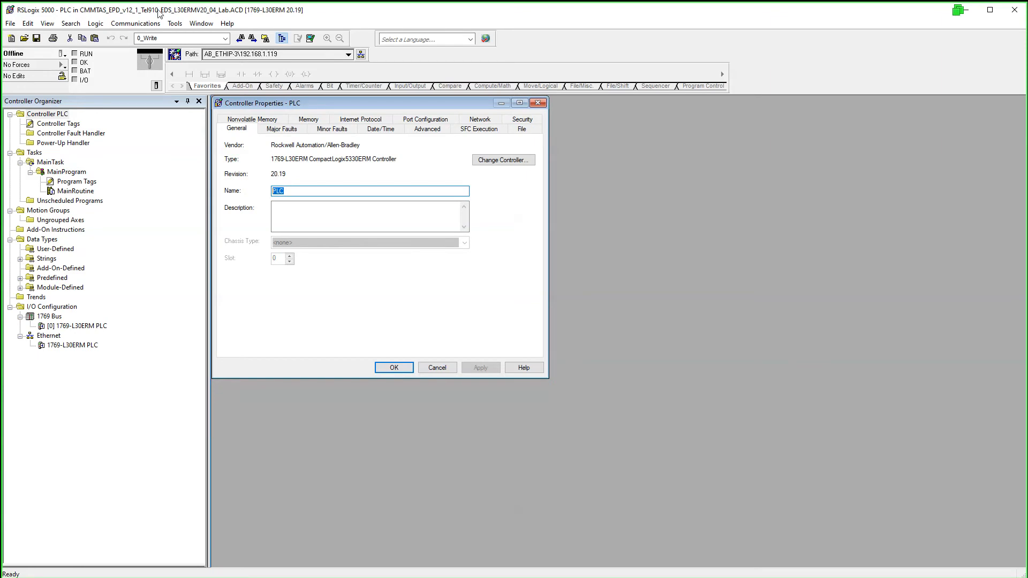
click(431, 369)
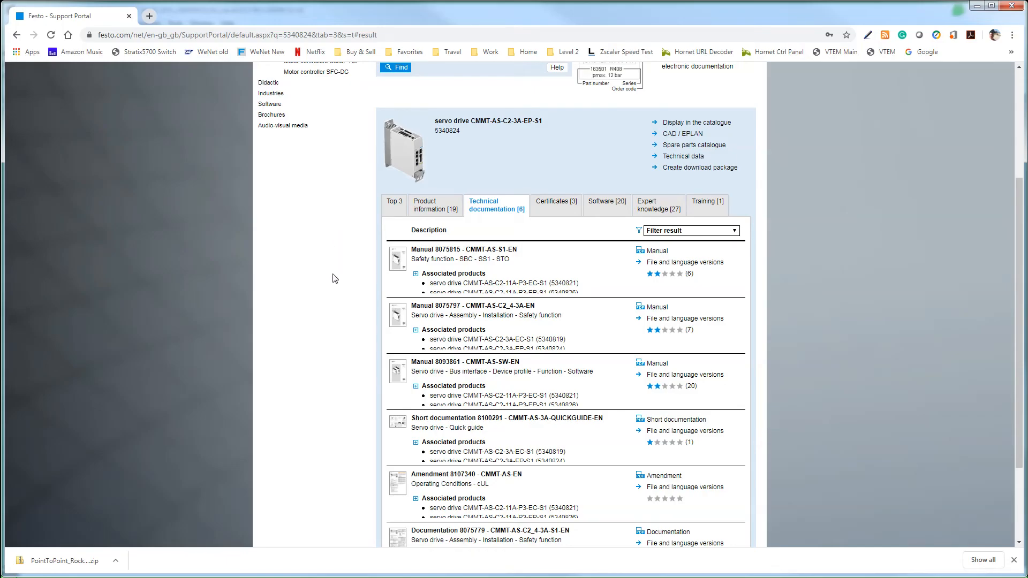
- On the Festo Support Portal in the browser, look up the firmware package with EDS file among the CMMT-AS-C2-3A-EP-S1 drive's software
scroll(333, 277, up, 3)
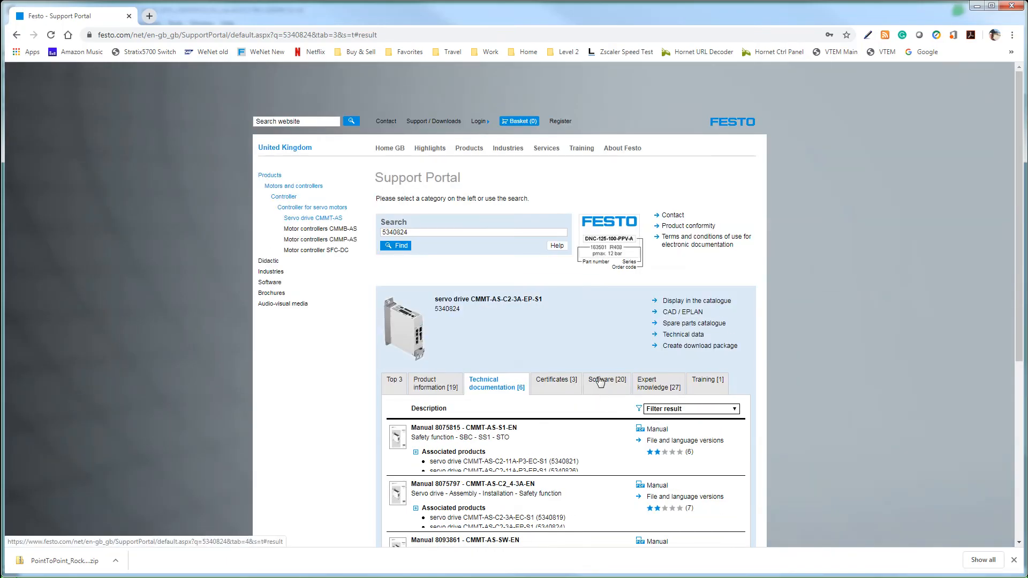
click(601, 381)
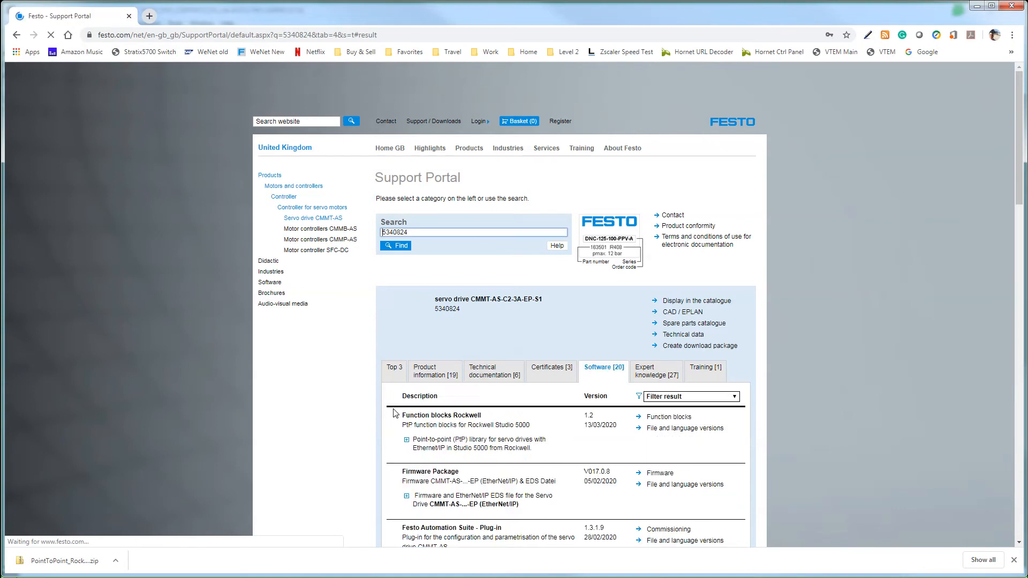
drag(1020, 190, 1020, 257)
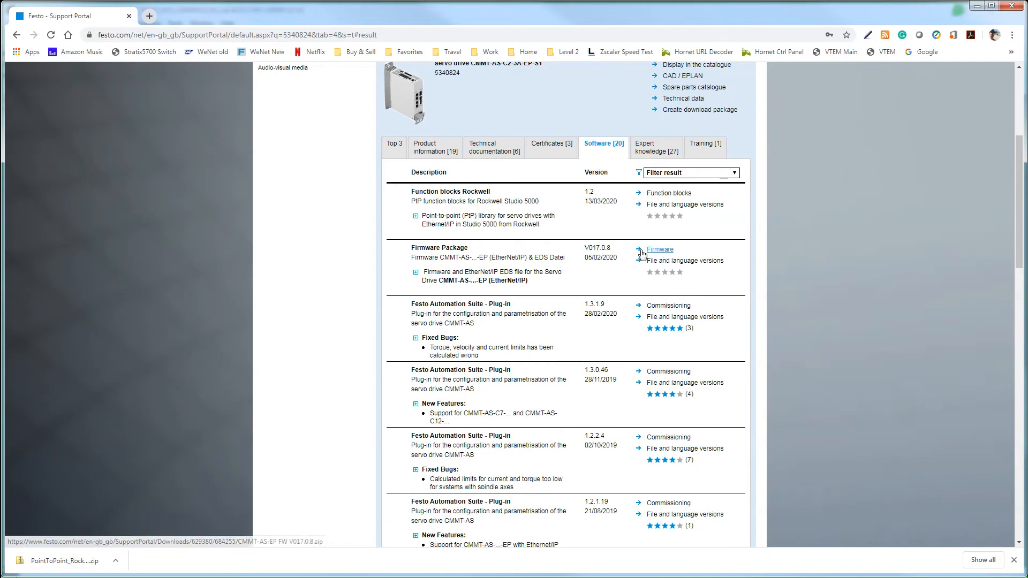
click(415, 272)
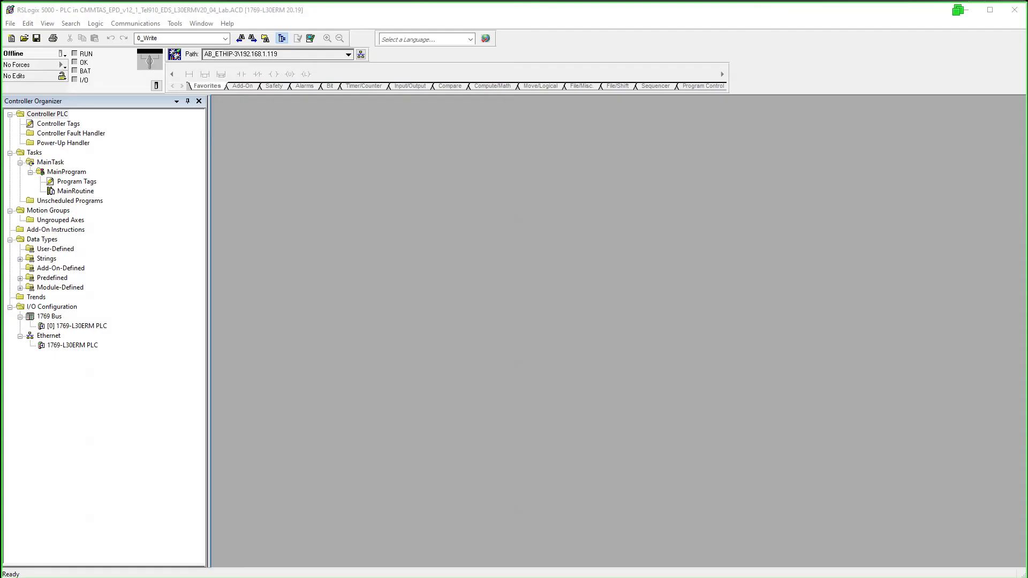
- Set up EDS registration for the directory c:\Workfiles\RS5000\CMMT-xx-EP x1 + ControlLogix + EthIP + Tel_910 + EPD\0012 PLC Config Files, including subfolders
click(176, 23)
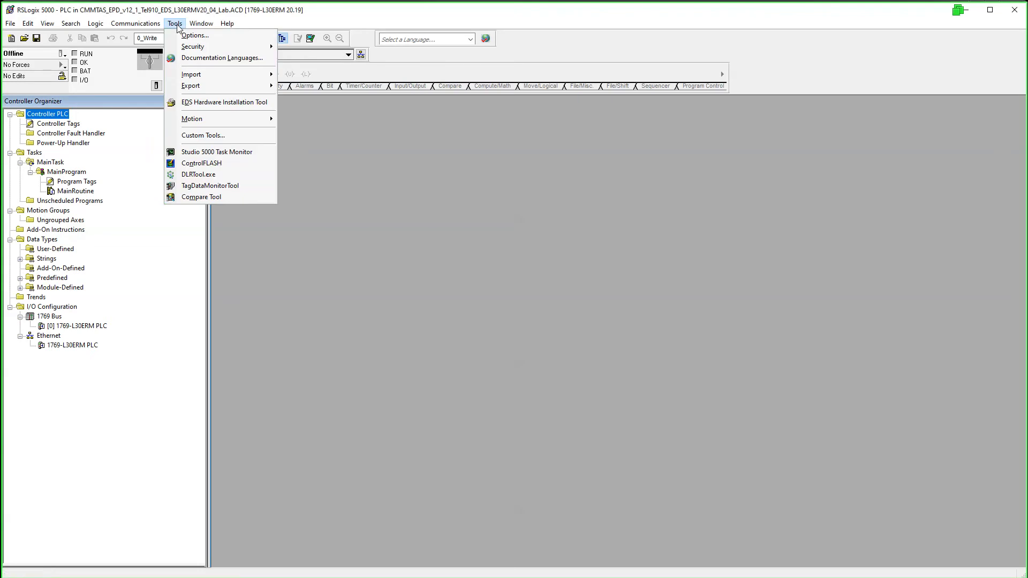
click(193, 104)
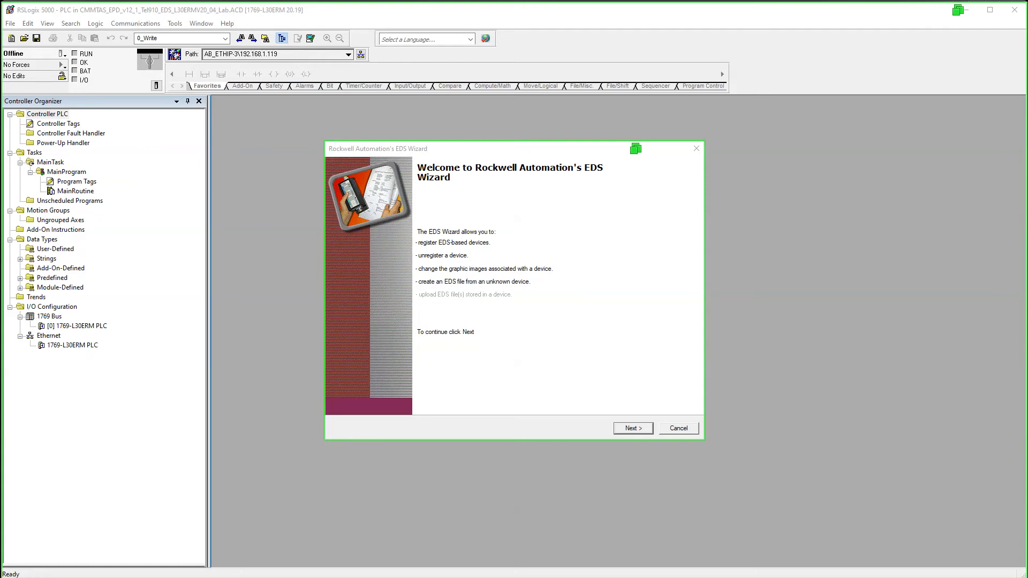
click(632, 428)
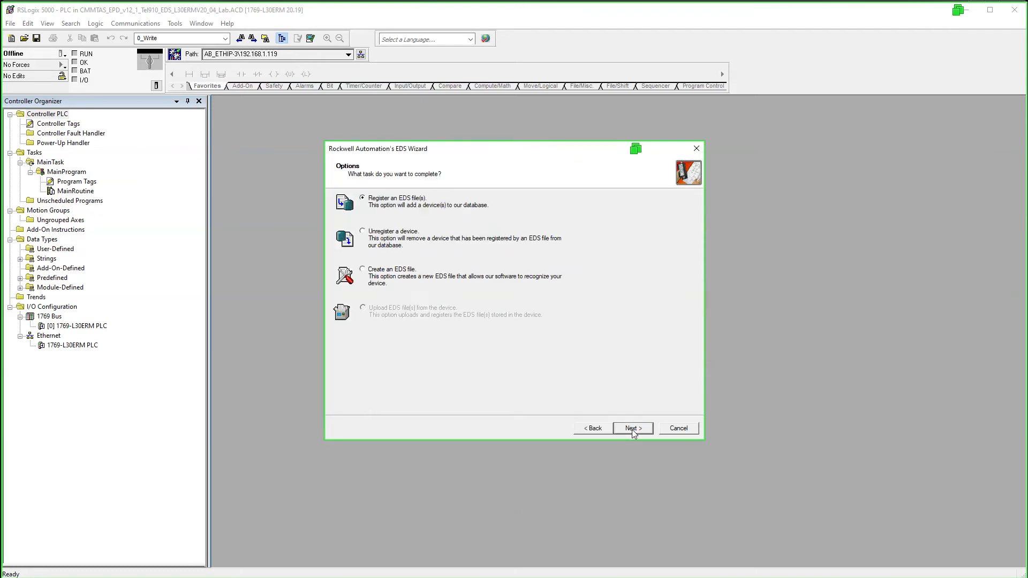
click(622, 428)
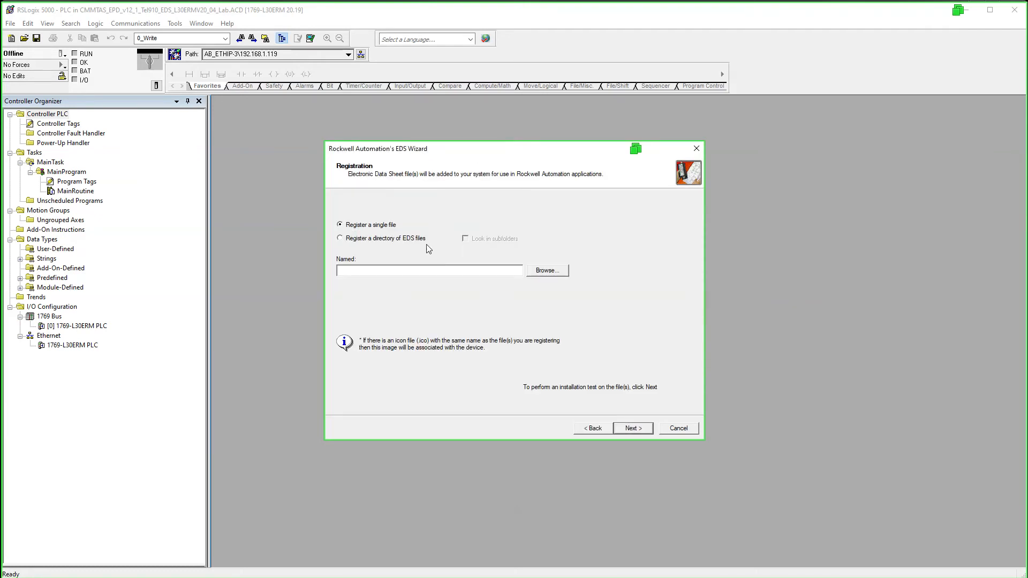
click(368, 238)
click(484, 239)
click(446, 270)
text(c:\Workfiles\RS5000\CMMT-xx-EP x1 + ControlLogix + EthIP + Tel_910 + EPD\0012 PLC Config Files\)
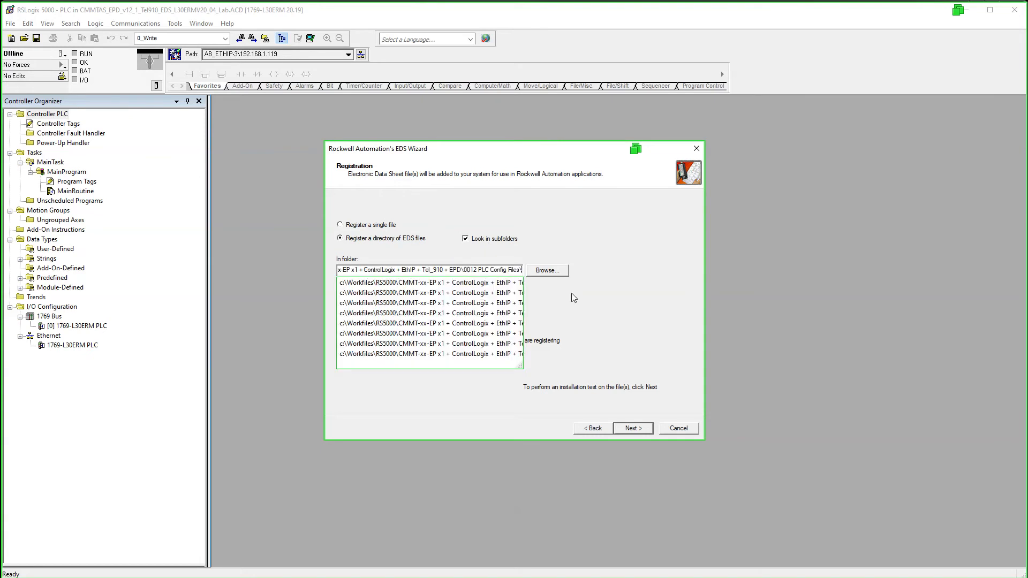
key(BackSpace)
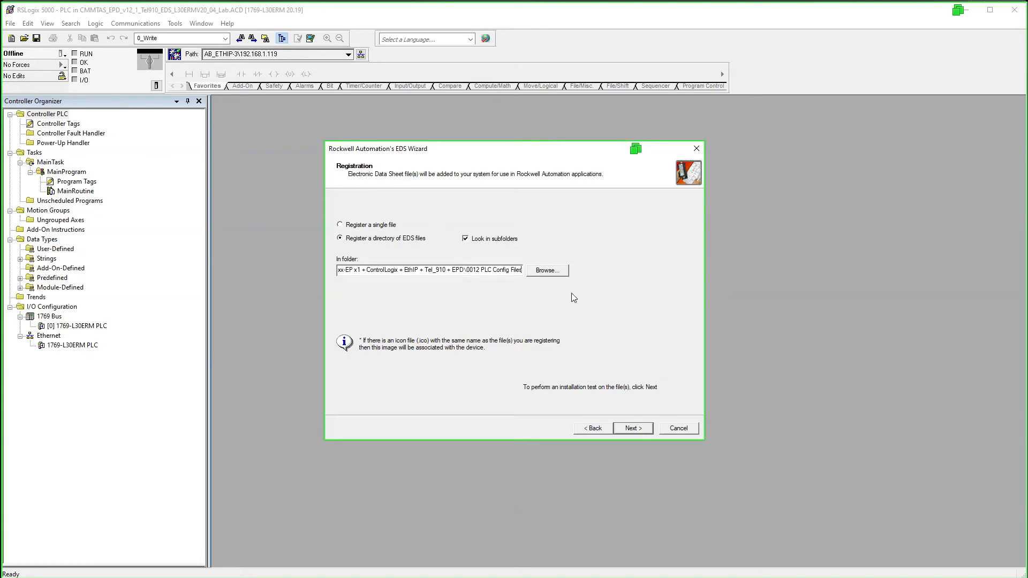
- Run the EDS installation test, review CMMT-AS-EP.eds and CMMT-ST-EP.eds, and complete their registration with the default device icons
click(632, 429)
click(449, 220)
click(459, 211)
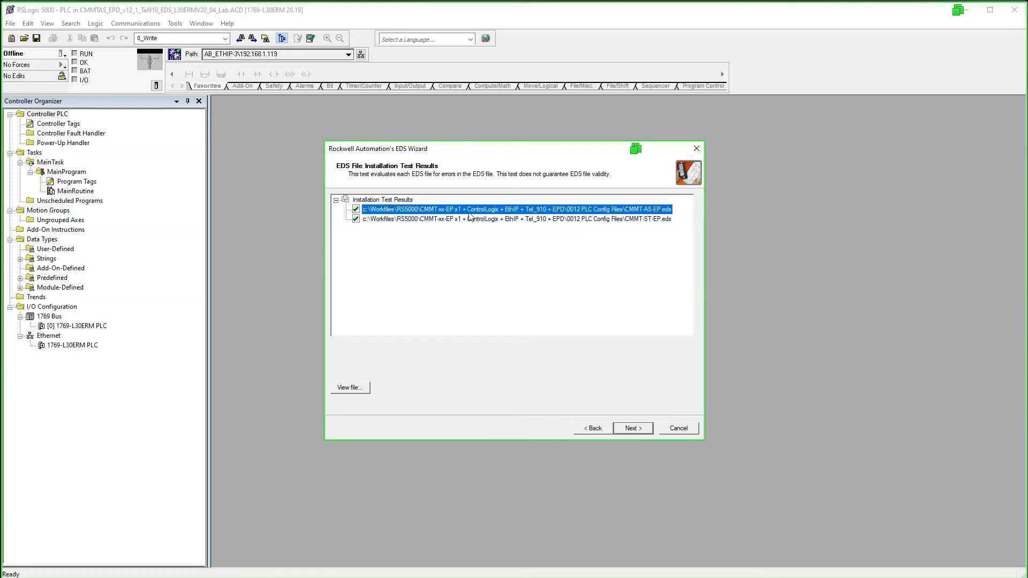
click(664, 220)
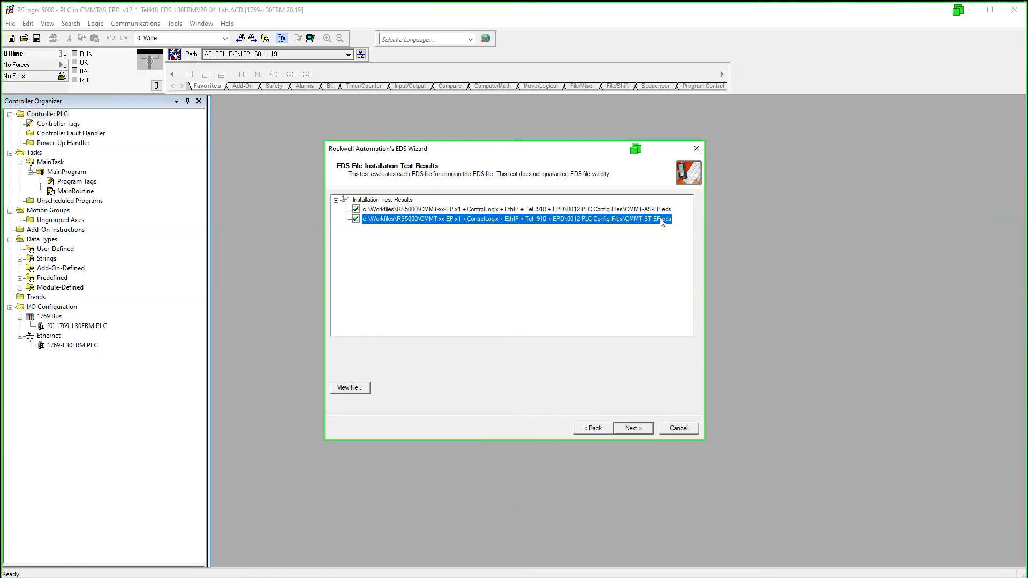
click(638, 431)
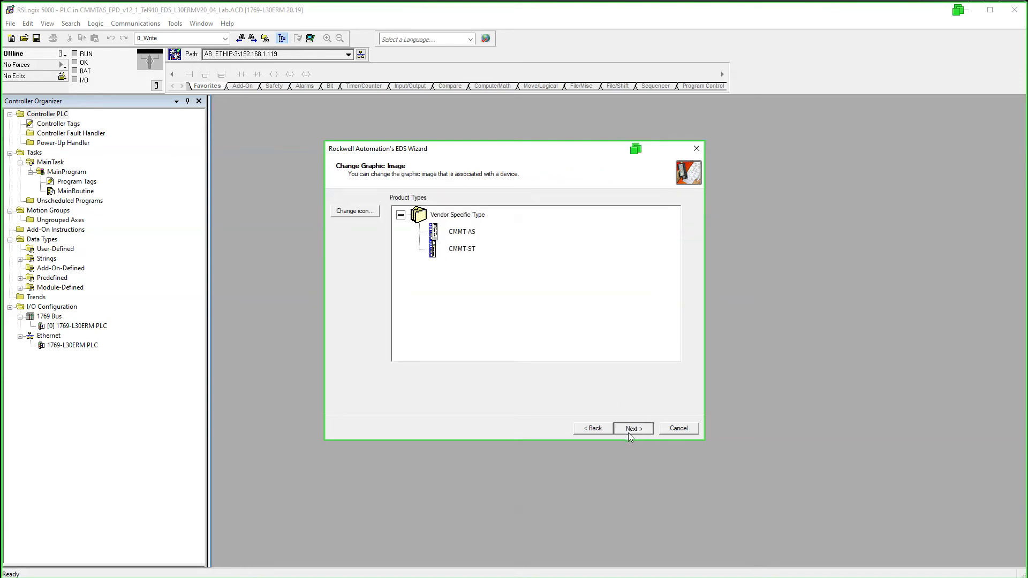
click(628, 432)
click(627, 432)
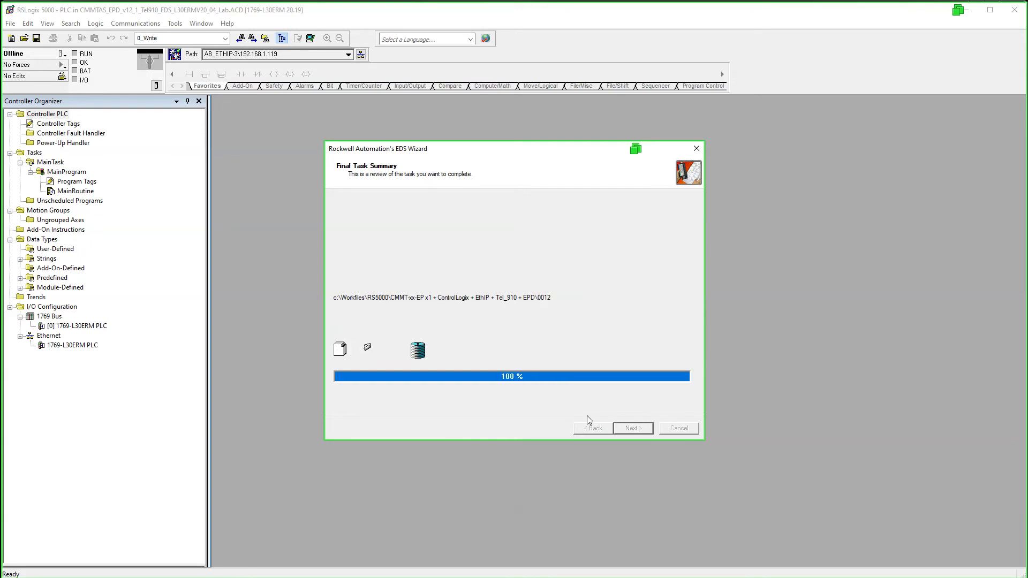
click(633, 428)
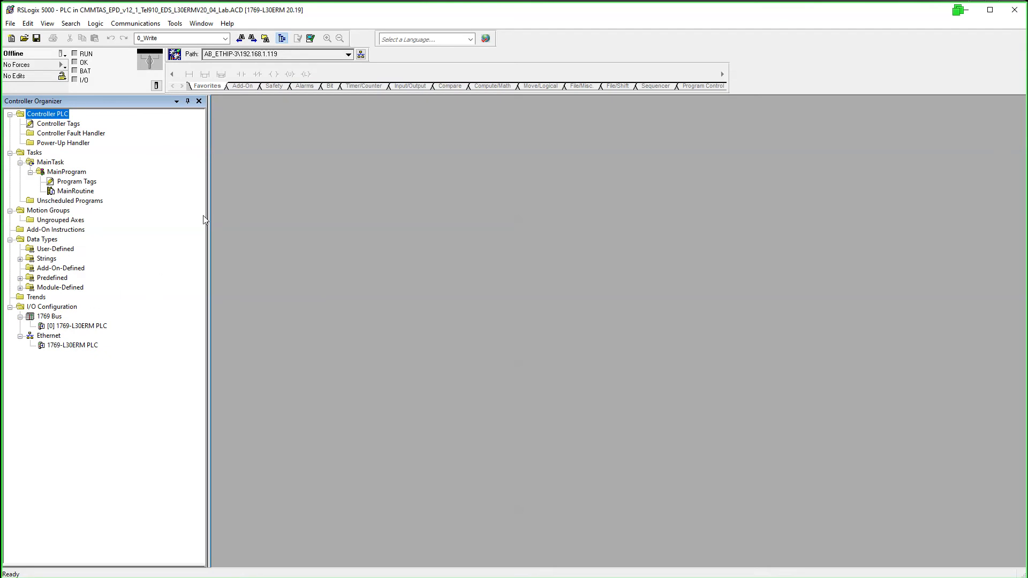
- Start a new module on the controller's Ethernet network, searching the catalog for cmmt and choosing the Festo CMMT-AS
click(49, 336)
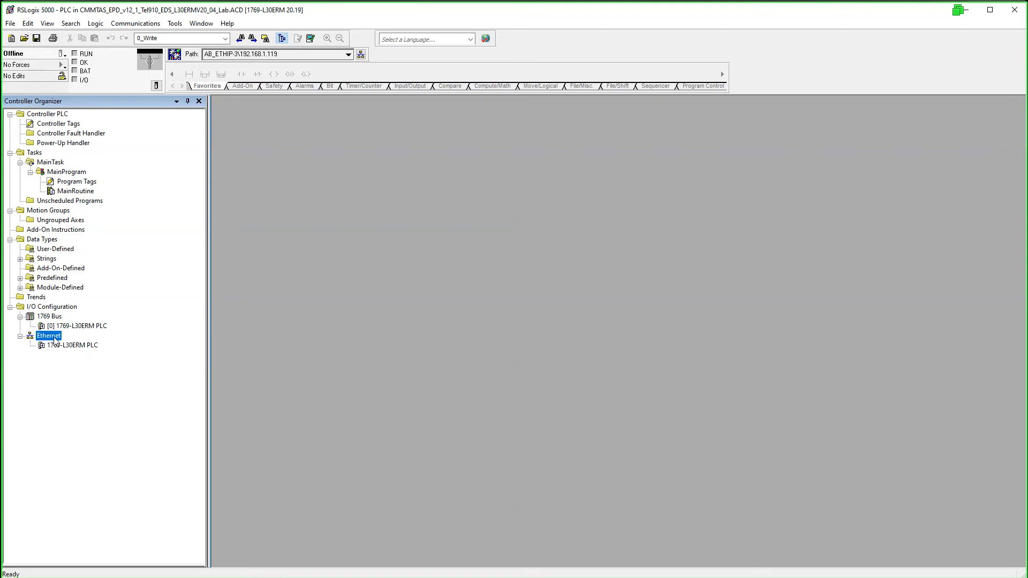
right_click(53, 338)
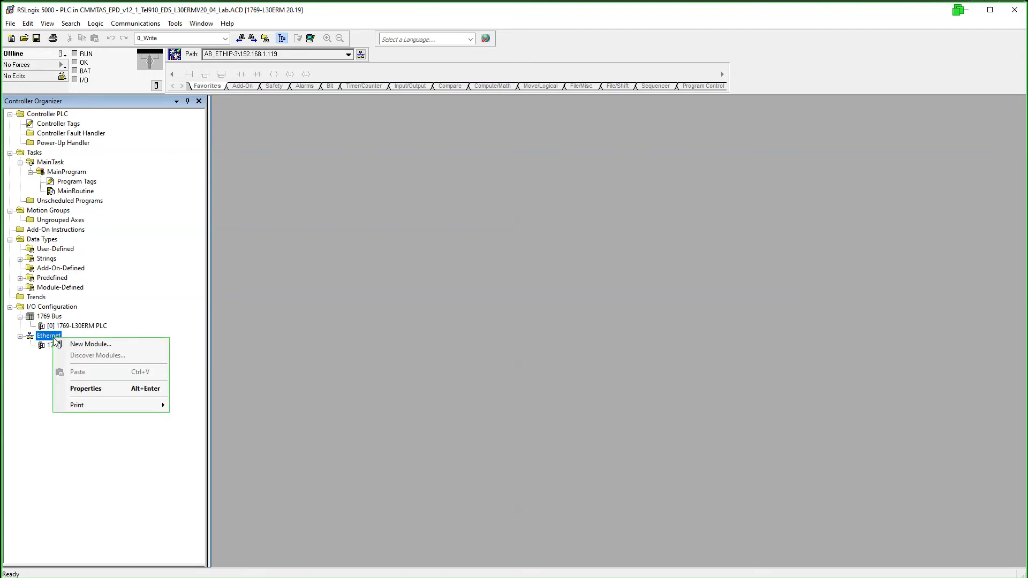
click(89, 344)
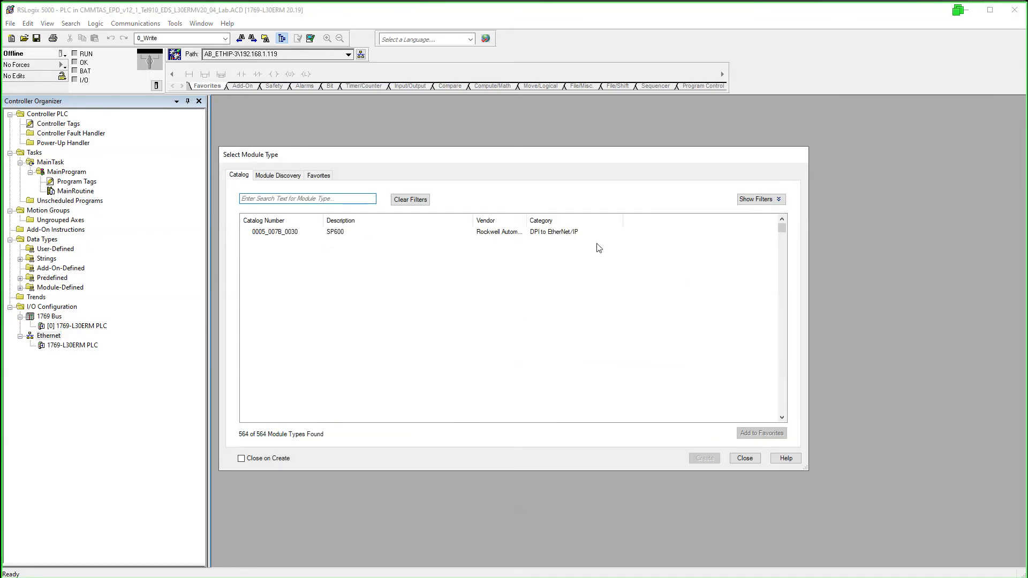
click(265, 200)
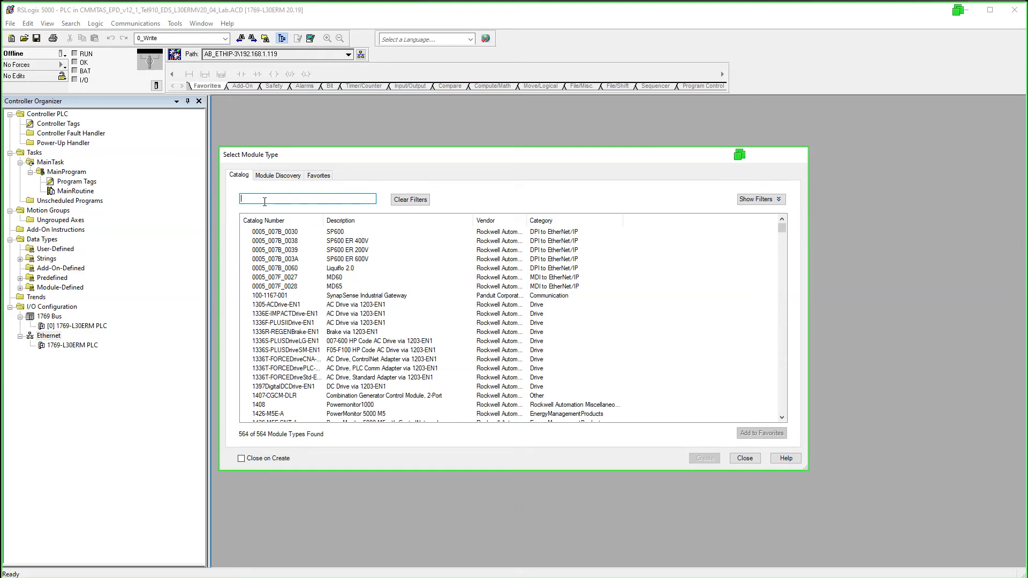
text(cmmt)
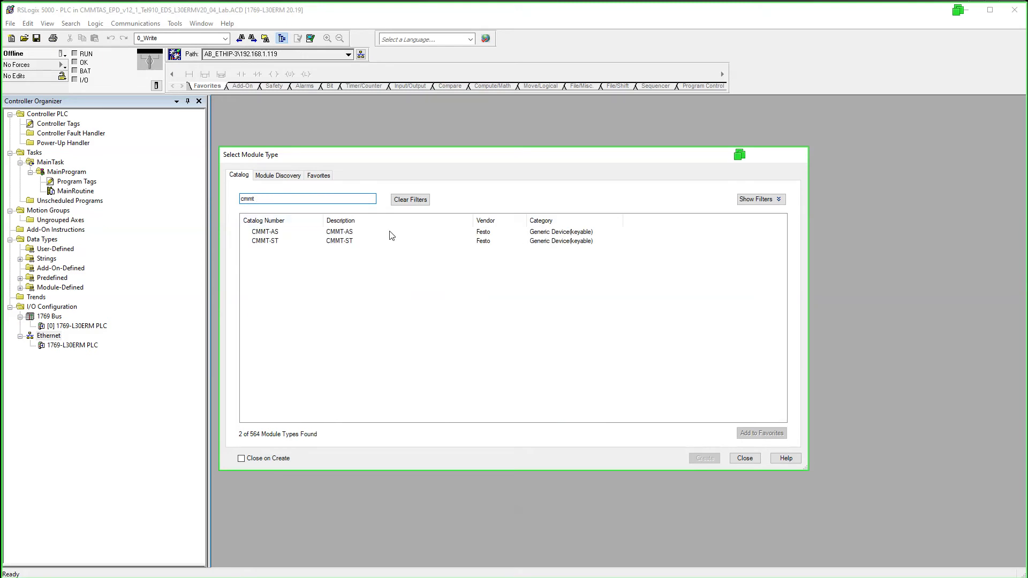
click(267, 233)
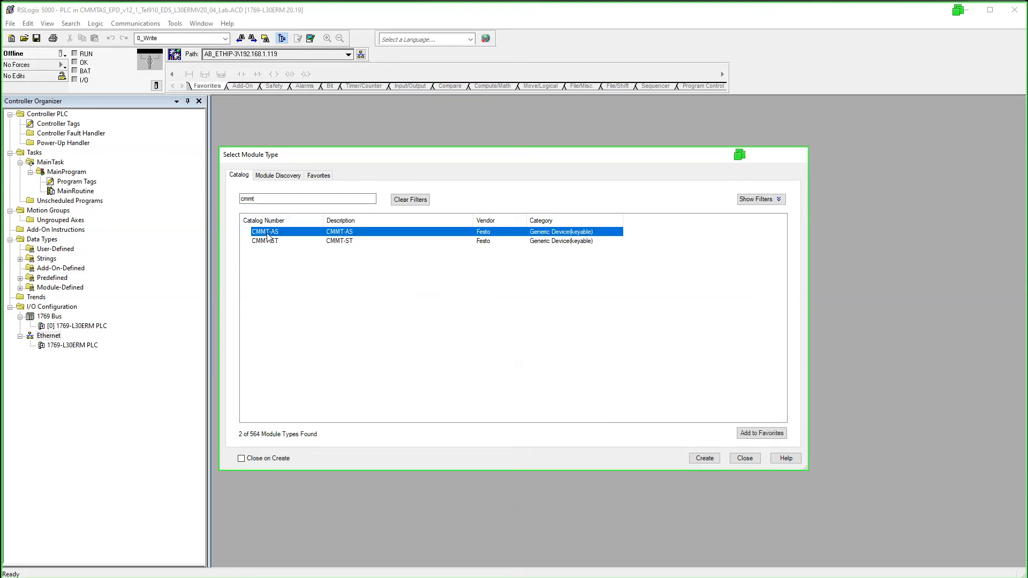
click(703, 459)
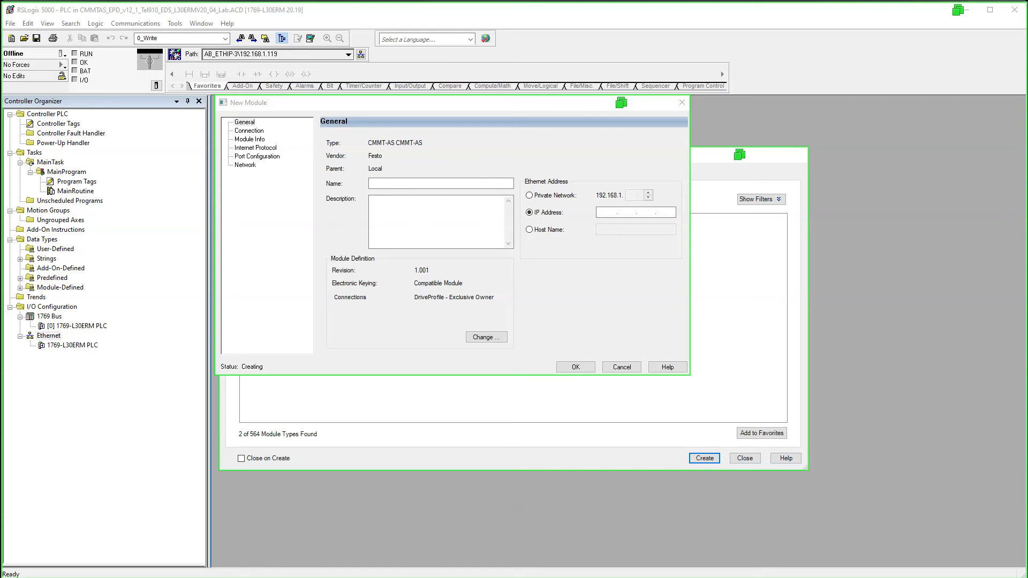
- Name the module CMMT_AS_Axis_X and give it the private network address 192.168.1.185
click(399, 182)
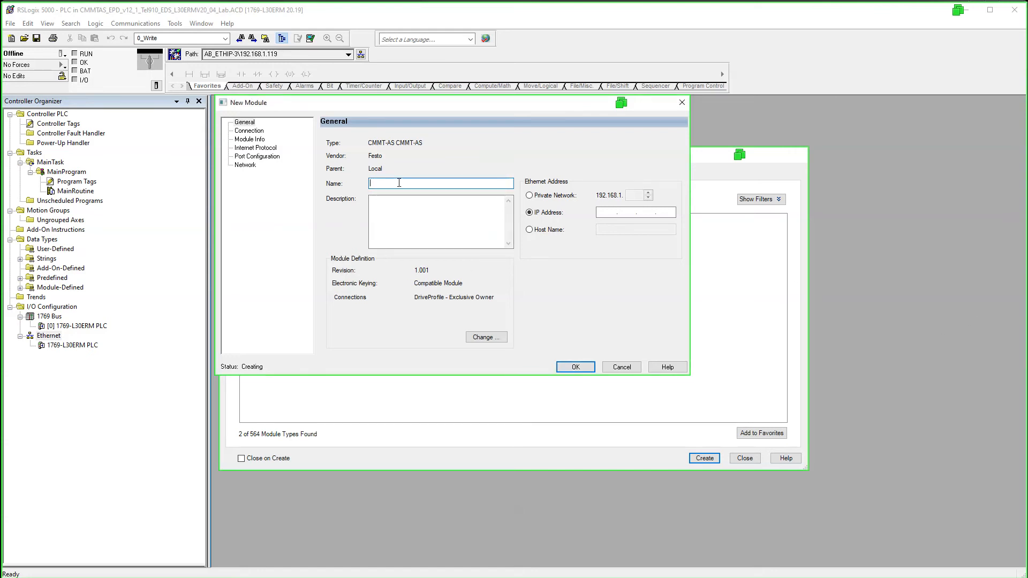
text(CMMT_AS_Axis_X)
click(555, 196)
click(637, 195)
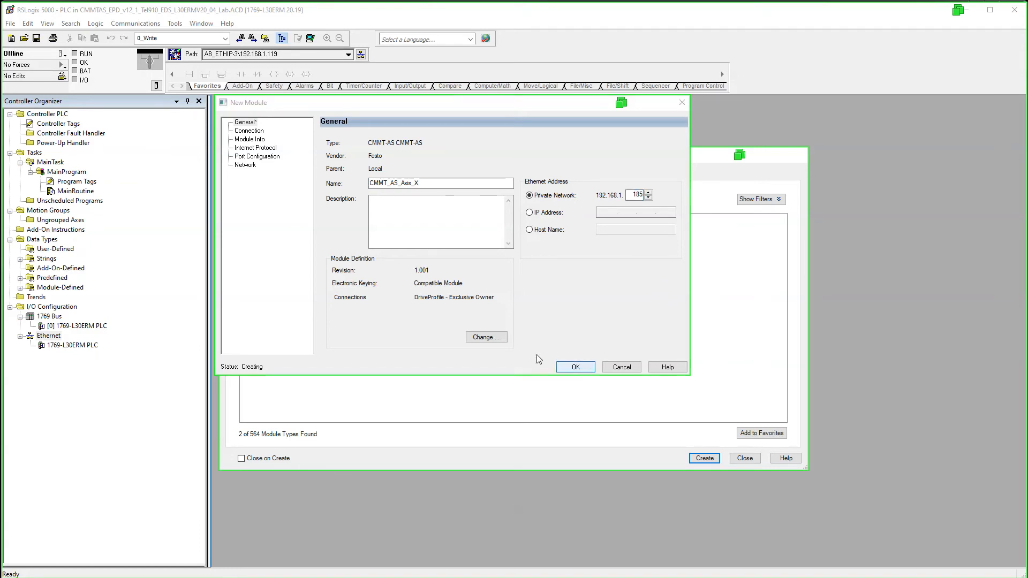
- In the module definition, set the DriveProfile connection's data type to INT and add an Extended Process Data - Exclusive Owner connection
click(491, 337)
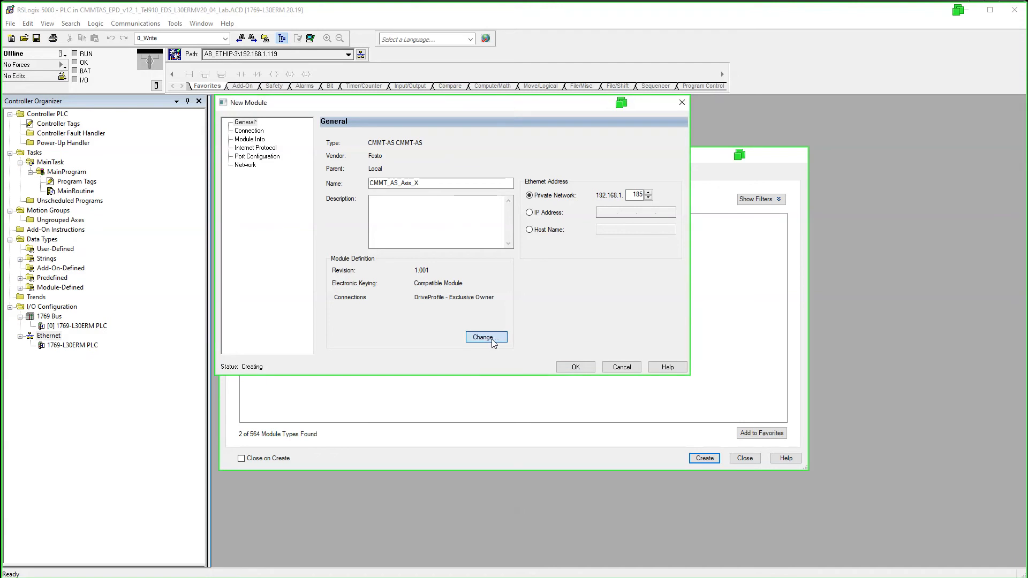
click(491, 338)
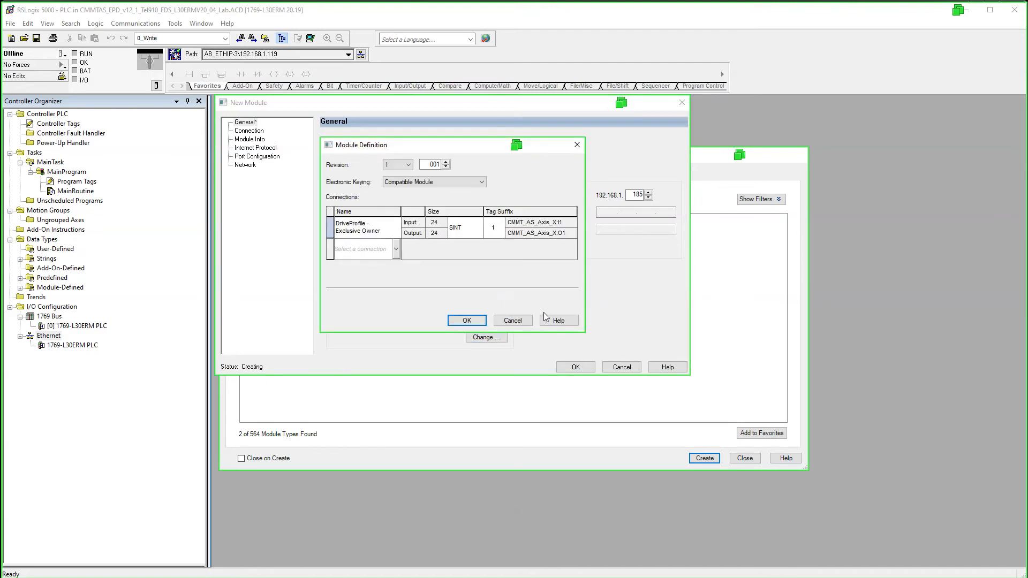
click(474, 232)
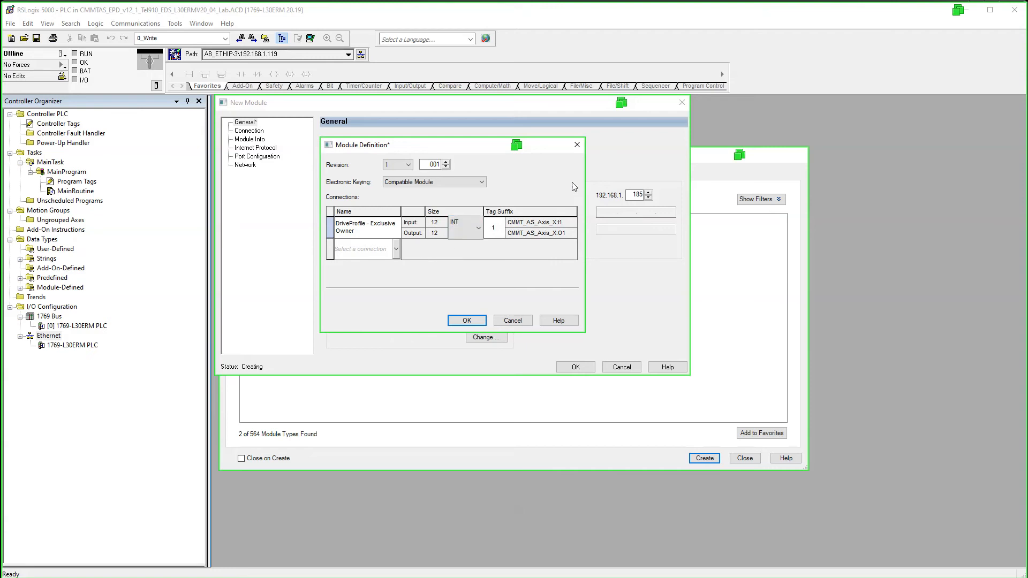
click(398, 248)
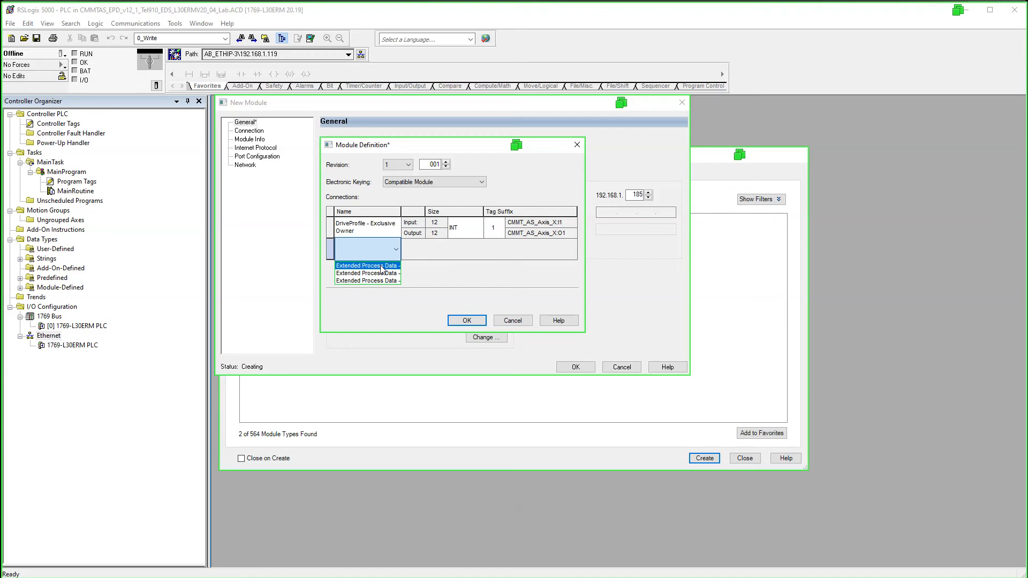
click(381, 267)
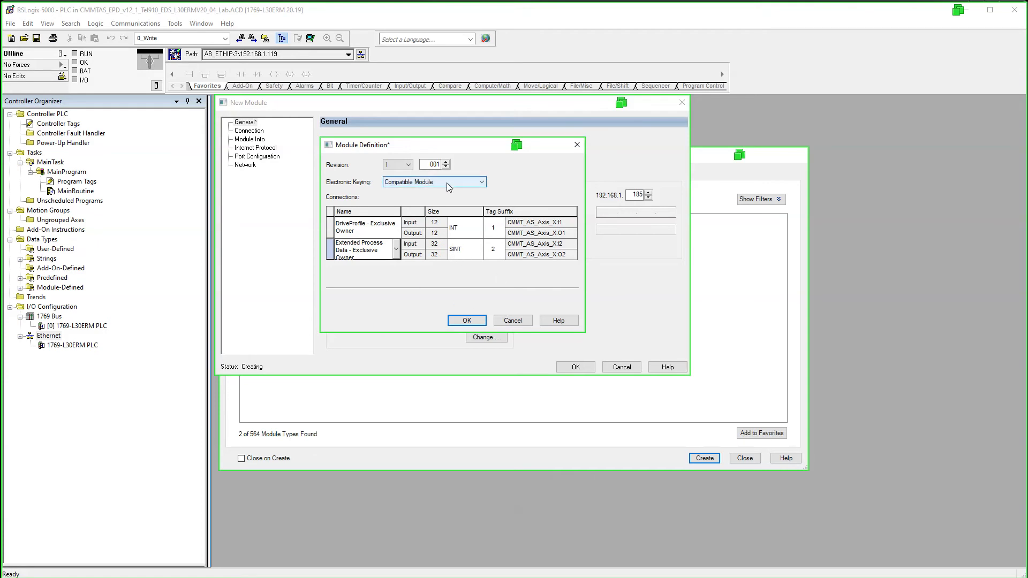
- Set the module's electronic keying to Exact Match and accept the changed module definition
click(449, 183)
click(428, 199)
click(431, 183)
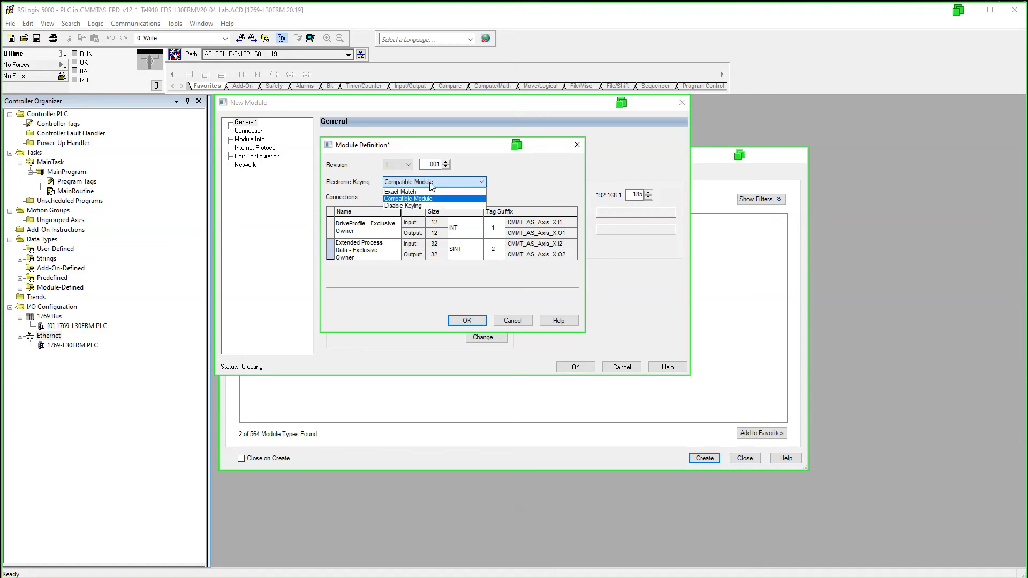
click(420, 192)
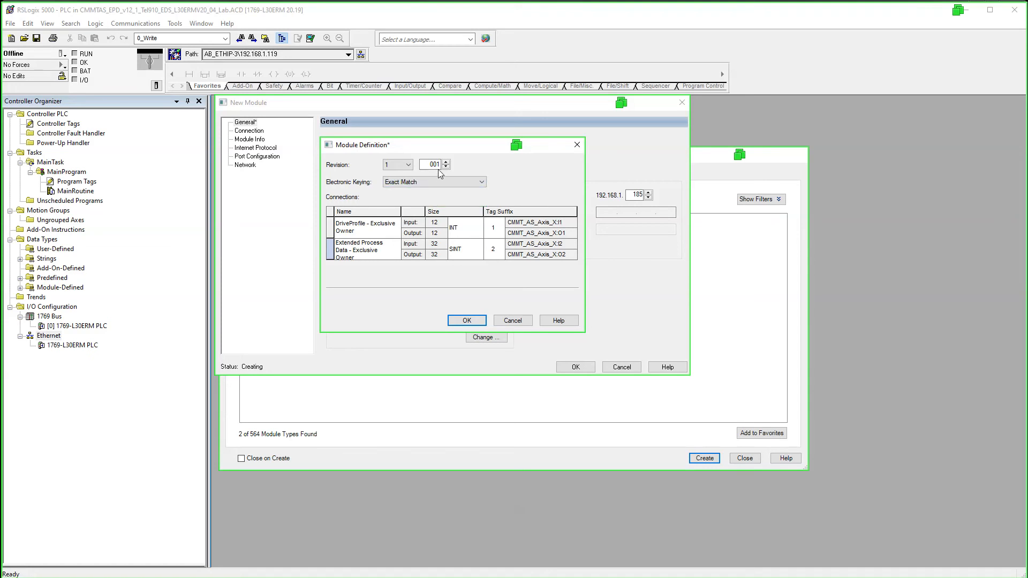
click(467, 321)
click(436, 264)
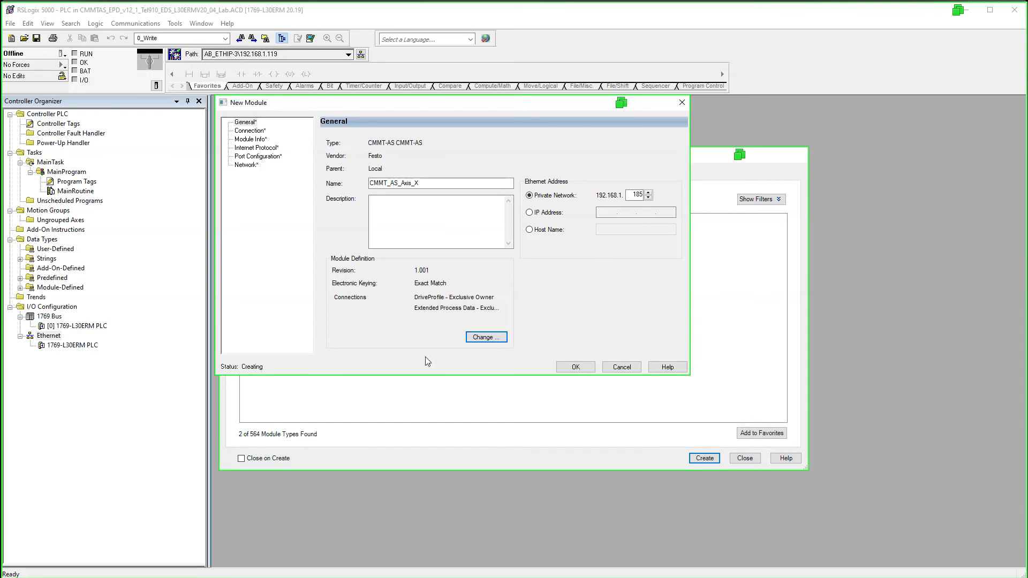
- Set the requested packet interval of the DriveProfile - Exclusive Owner connection to 10 ms
click(243, 131)
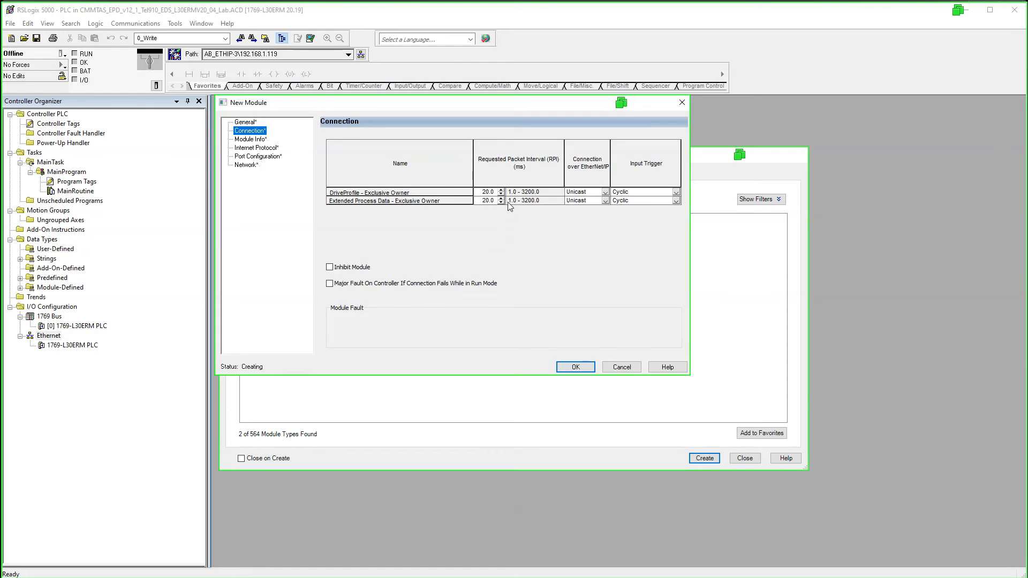
click(395, 192)
click(482, 192)
text(10)
key(Tab)
click(482, 202)
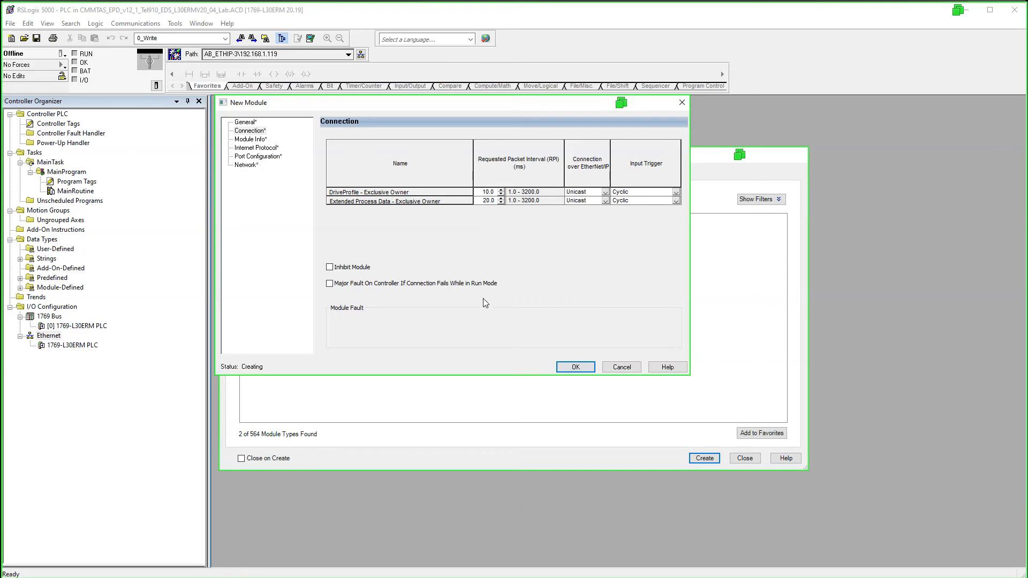
- Review the Module Info and Internet Protocol settings, create the CMMT-AS module, and close the module catalog
click(257, 140)
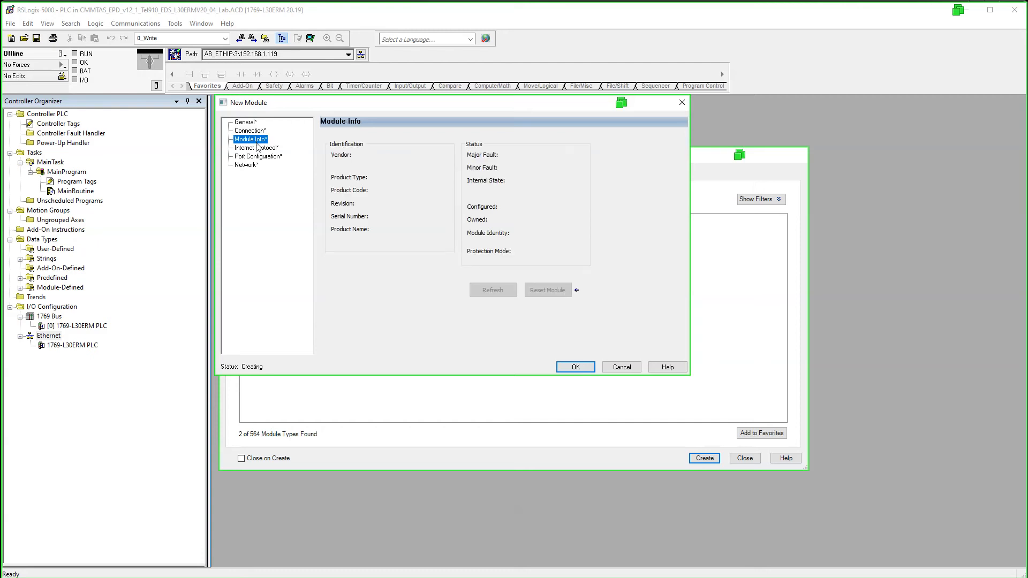
click(257, 148)
click(563, 366)
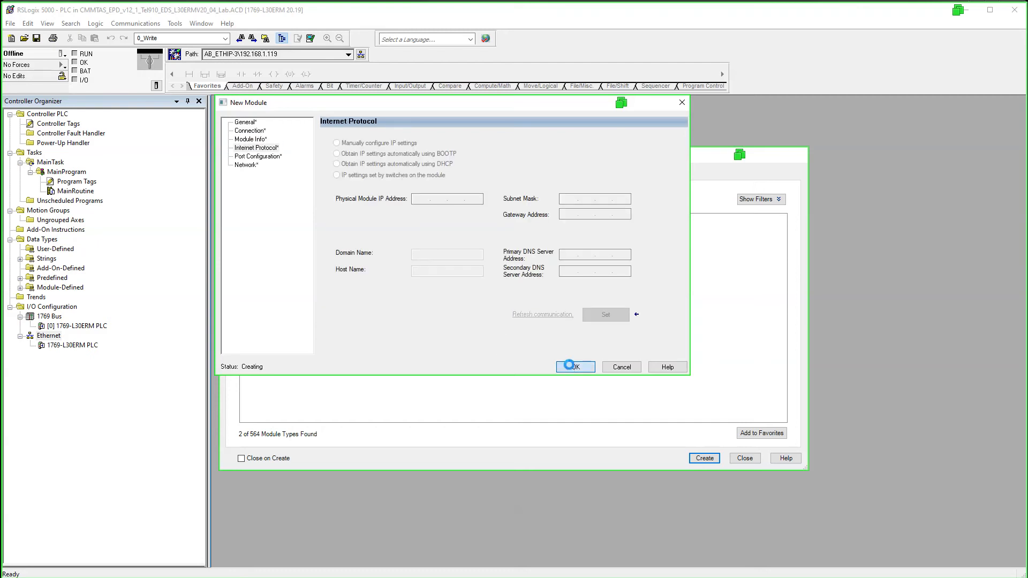
click(750, 462)
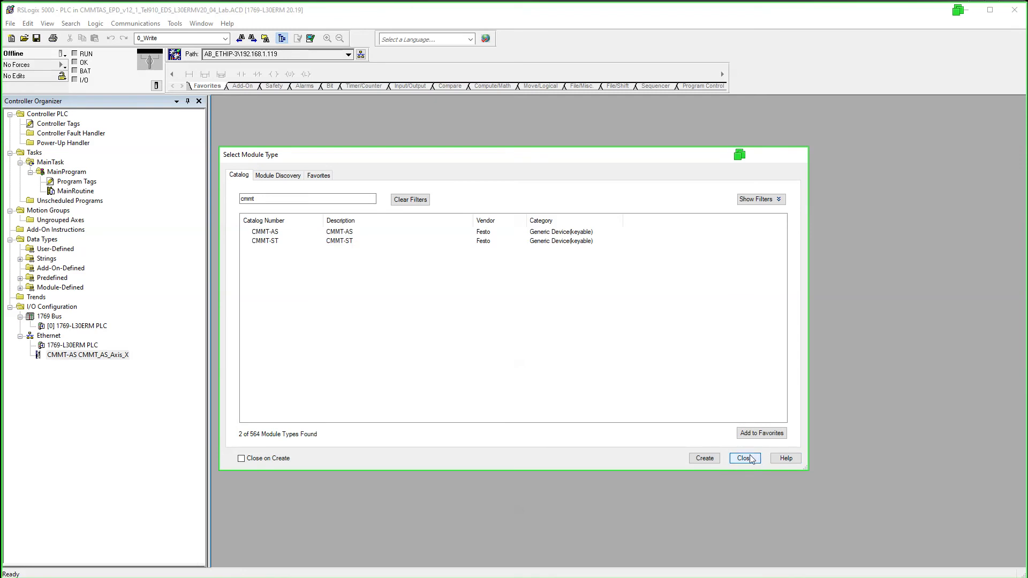
click(750, 462)
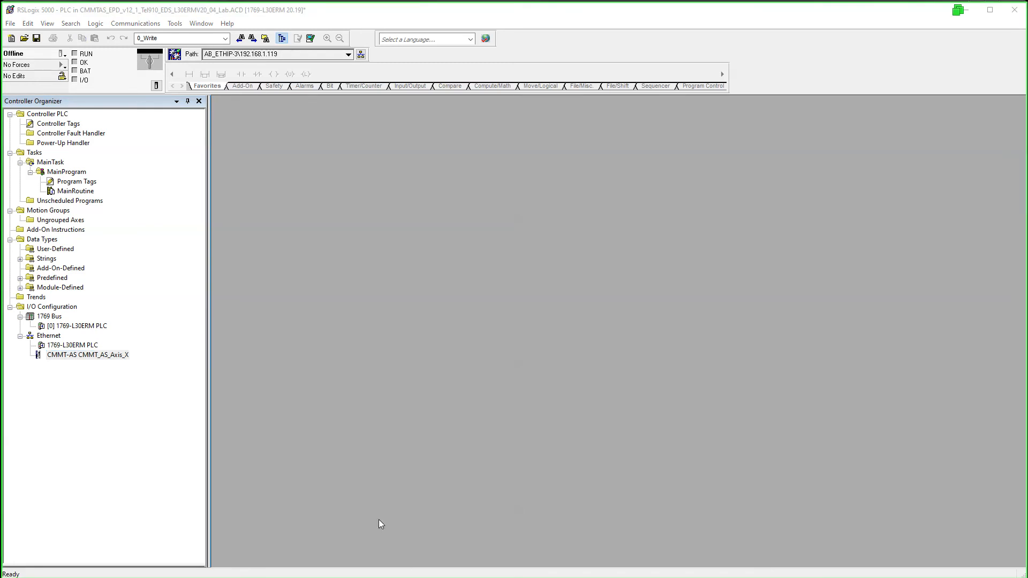
- Open Who Active in an enlarged window and examine the devices under the AB_ETHIP Ethernet drivers, ending on AB_ETHIP-3
click(134, 24)
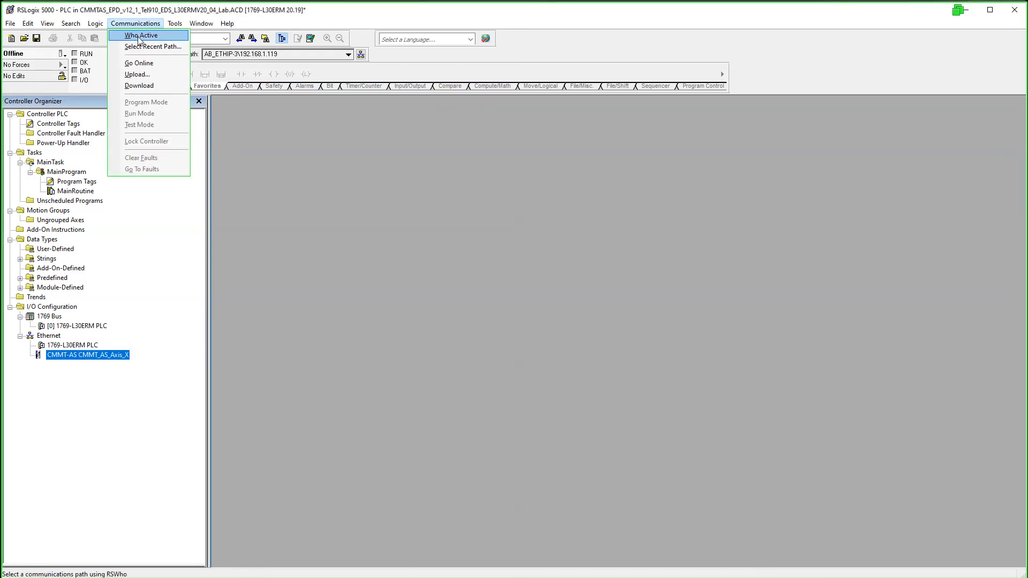
click(138, 37)
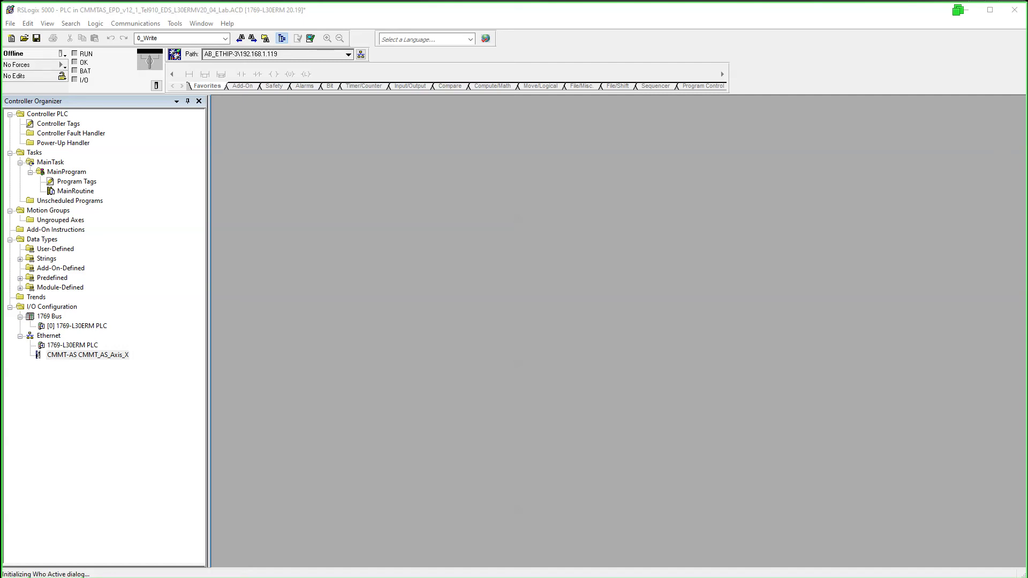
drag(649, 137, 418, 136)
drag(537, 333, 827, 386)
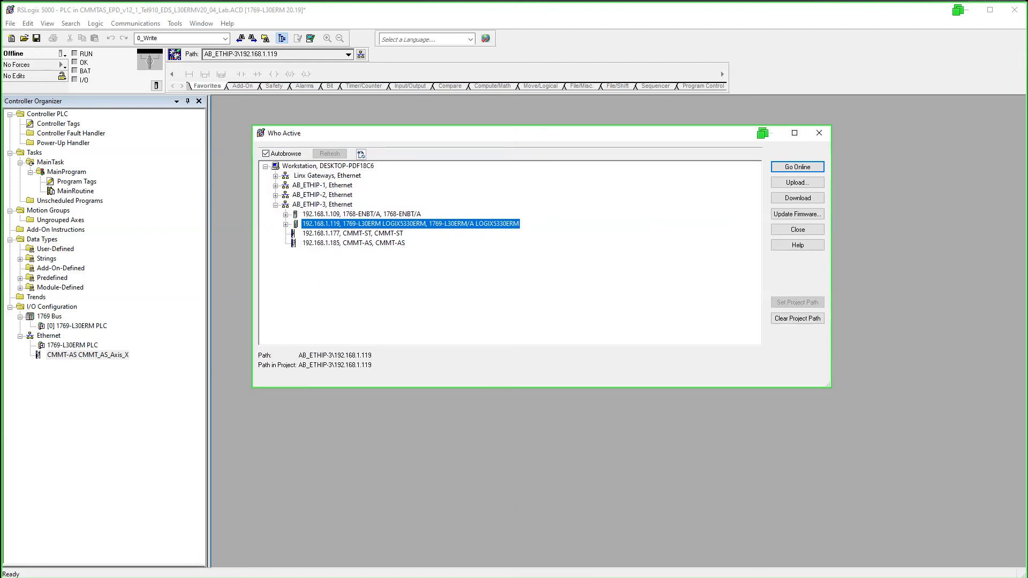
click(333, 206)
key(Up)
key(Up)
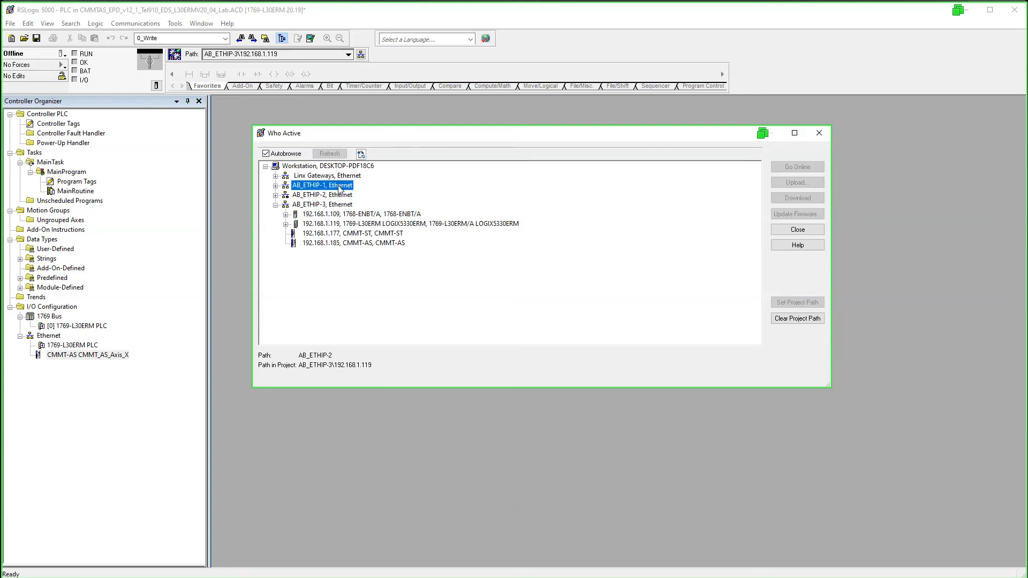
click(334, 207)
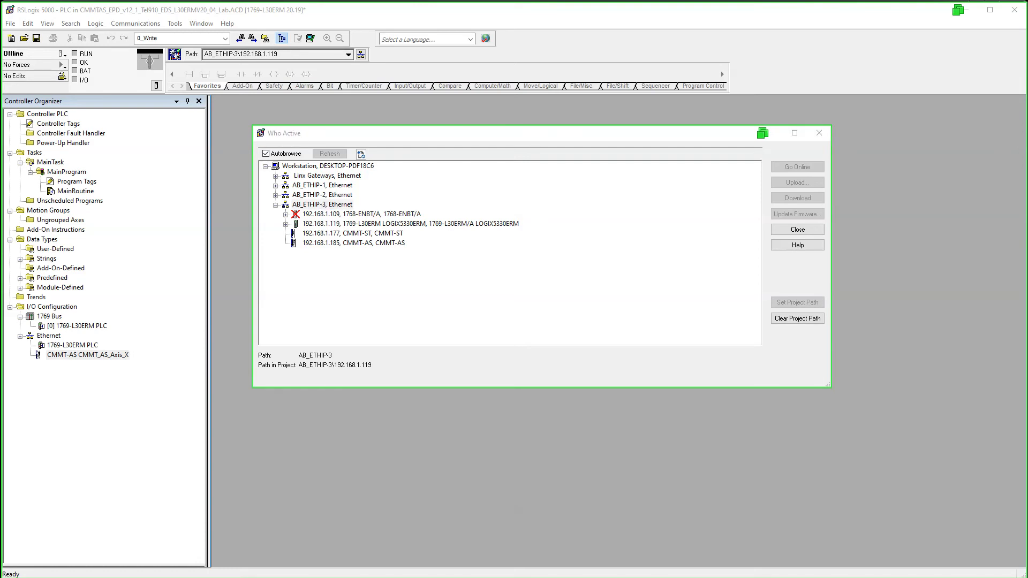
- Switch to RSLinx Classic, examine the AB_ETHIP drivers in RSWho, and close the RSWho view
drag(1027, 110, 305, 90)
click(74, 115)
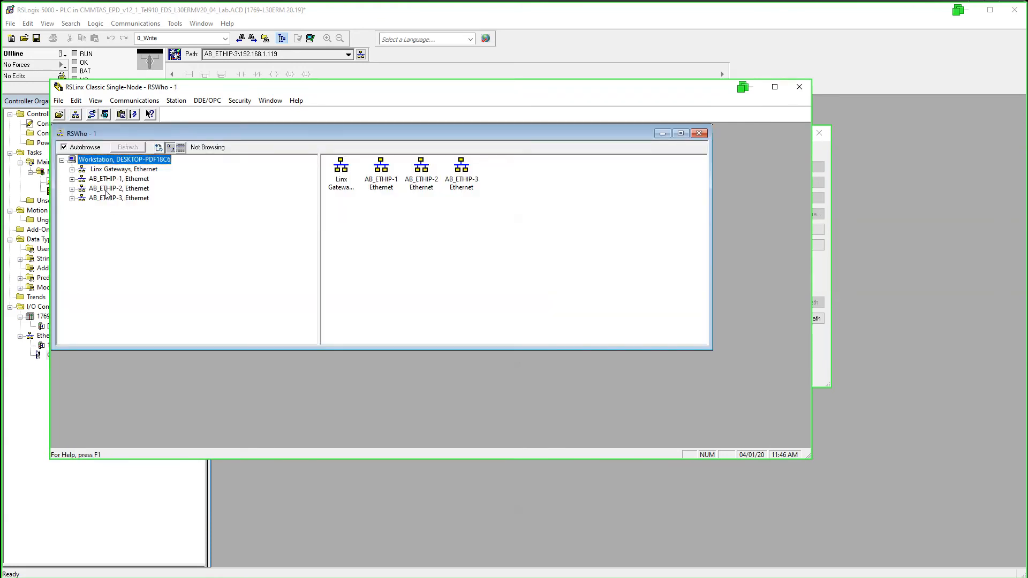
click(111, 181)
click(114, 189)
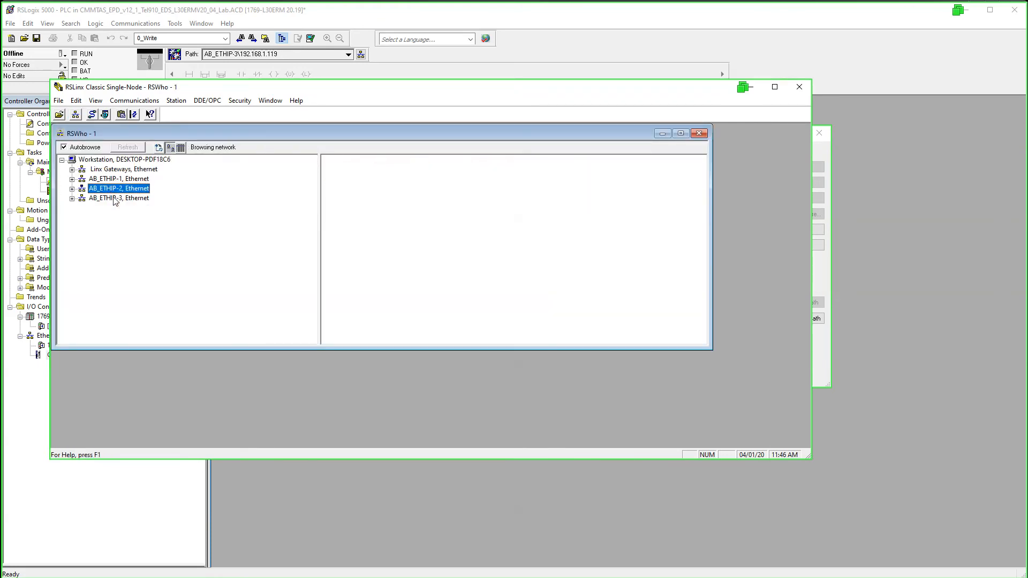
click(124, 160)
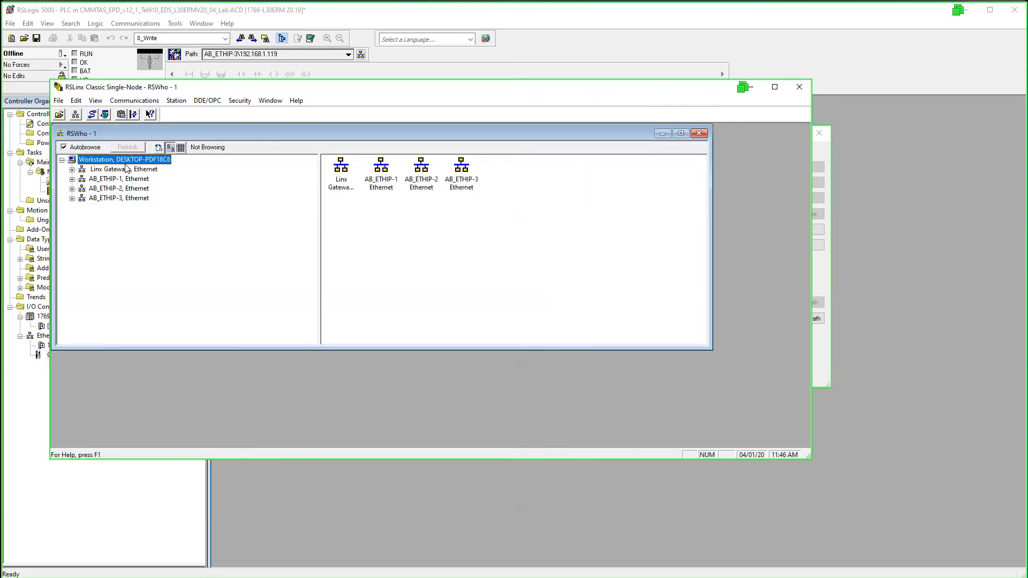
click(699, 133)
- In the driver configuration, try adding an EtherNet/IP Driver named AB_ETHIP-4, compare the selectable network adapters, and cancel its setup
click(153, 102)
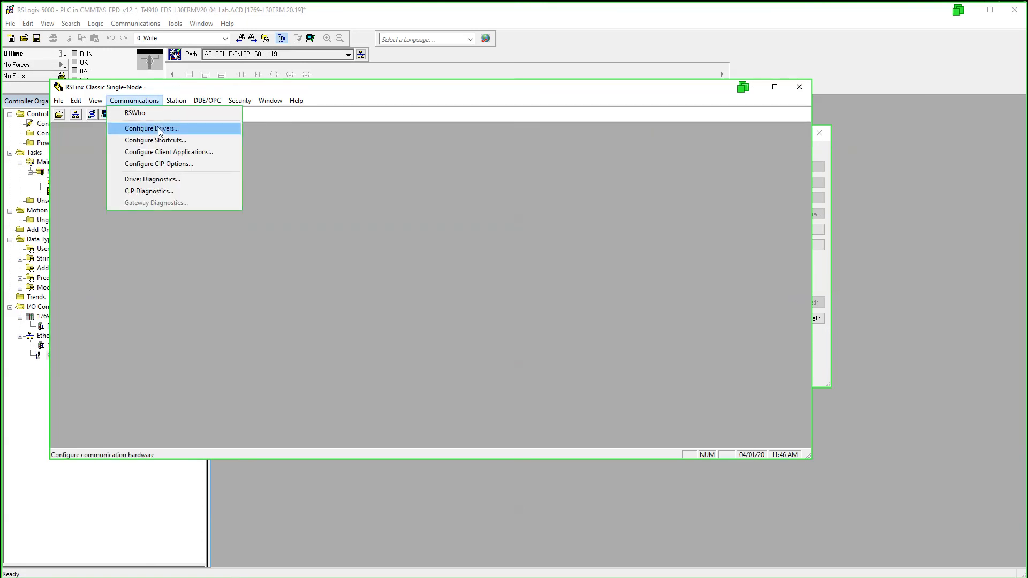
click(158, 127)
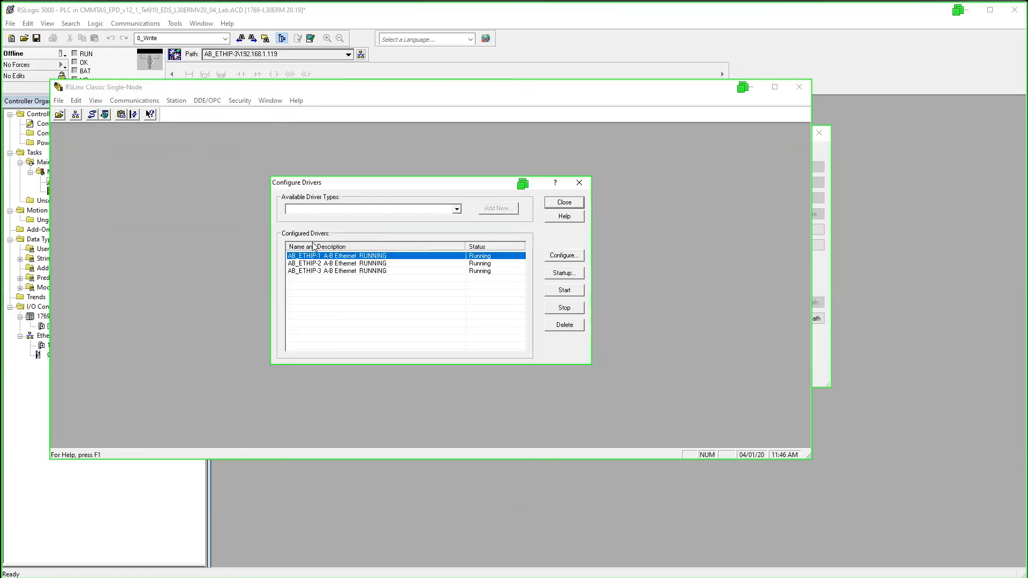
click(456, 210)
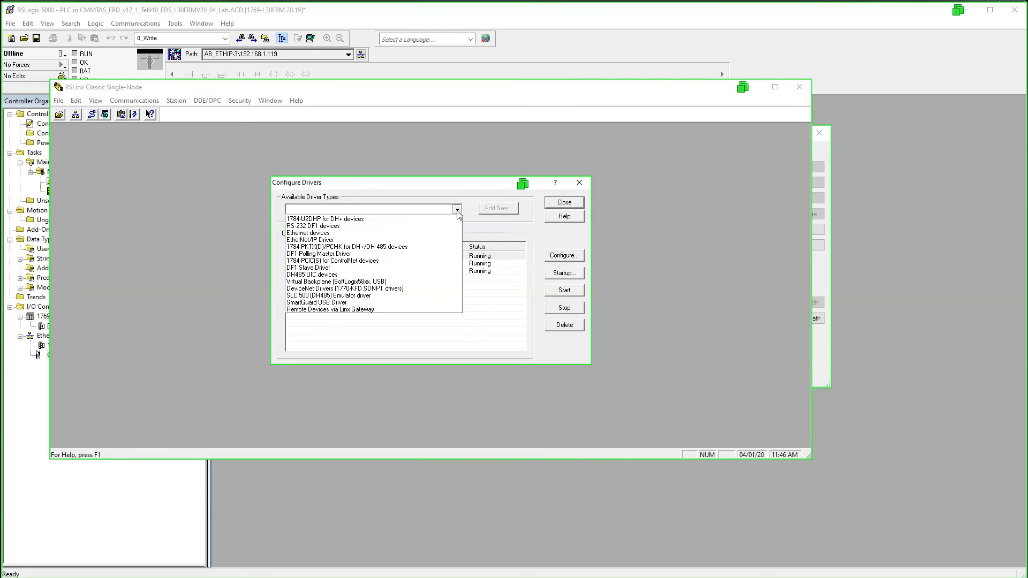
click(370, 241)
click(504, 213)
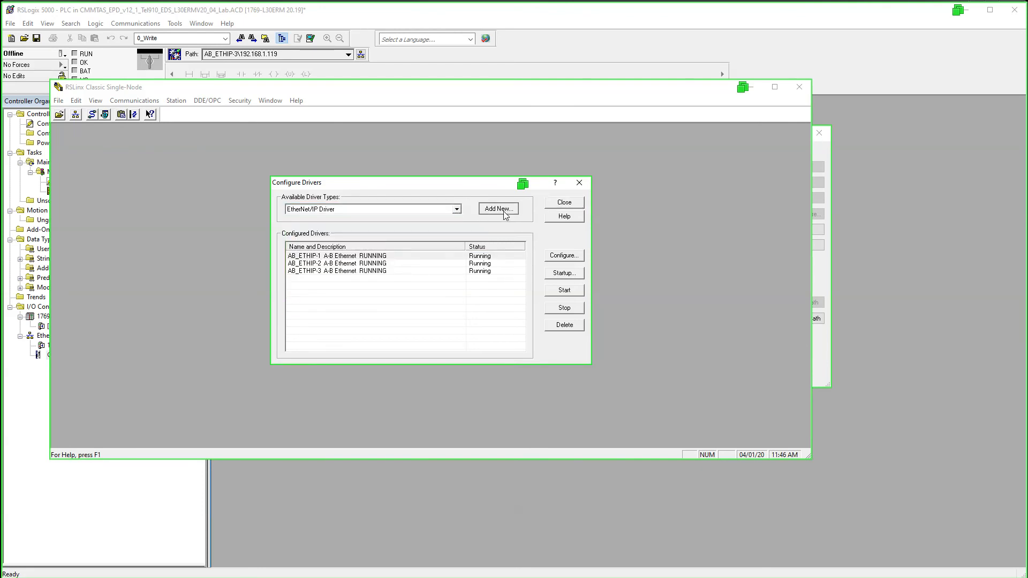
click(503, 213)
click(495, 265)
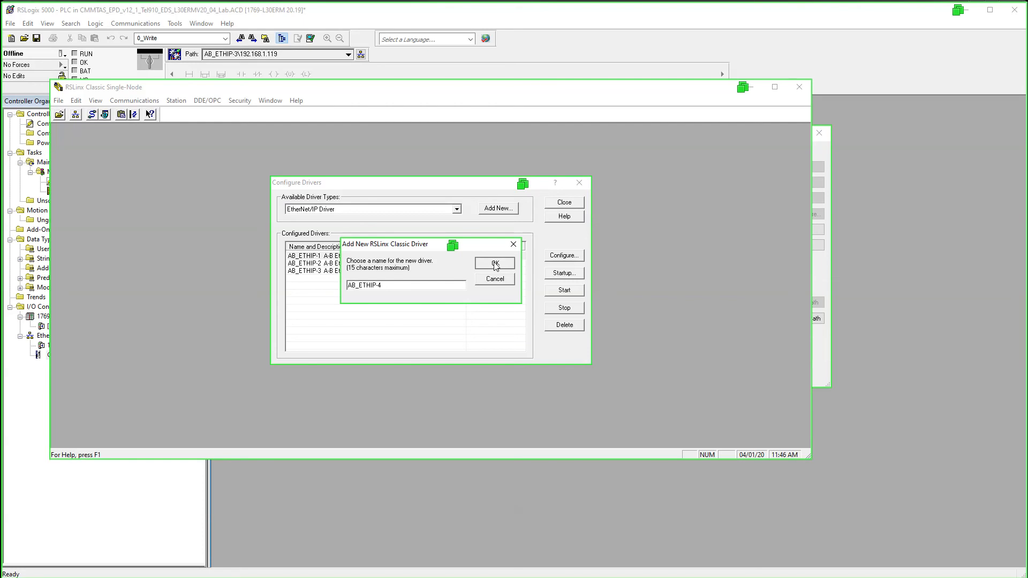
click(500, 265)
click(502, 272)
click(503, 279)
click(508, 272)
click(511, 264)
click(462, 364)
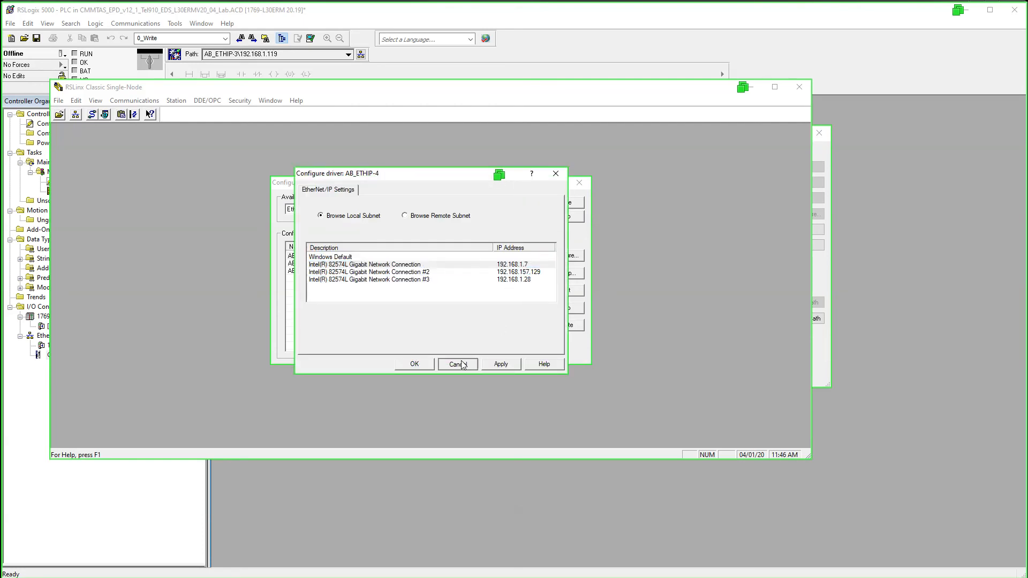
- Look through the configured drivers, examine which network adapter AB_ETHIP-1 uses, and leave its settings without changes
click(363, 257)
click(352, 265)
click(353, 271)
click(360, 257)
click(357, 263)
click(358, 271)
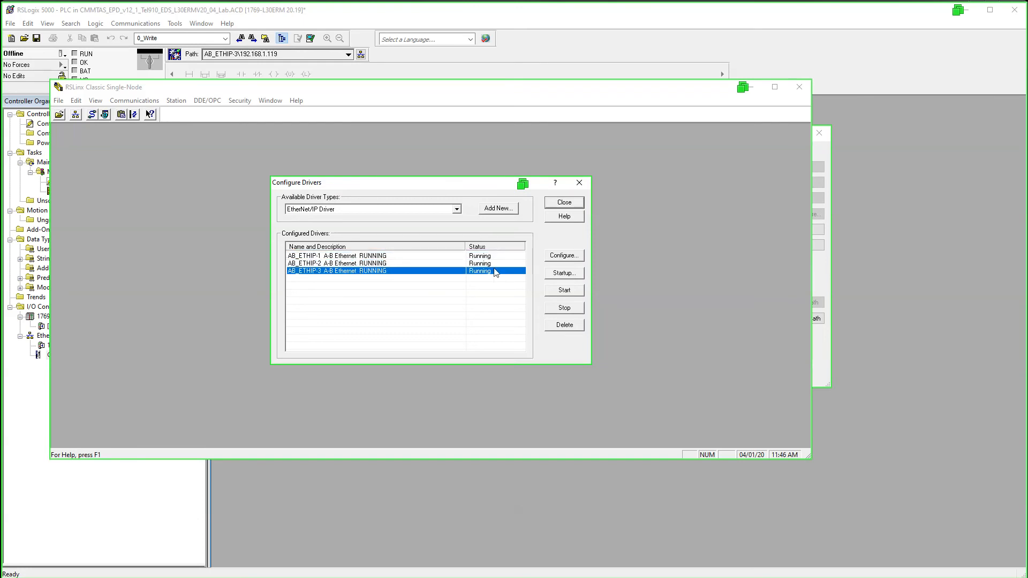
click(480, 263)
click(485, 256)
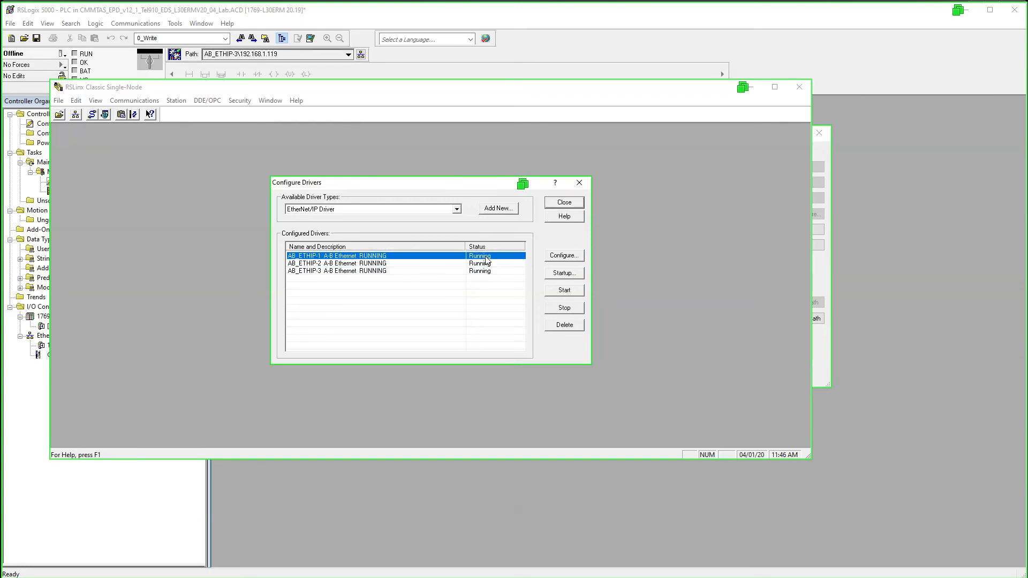
click(563, 257)
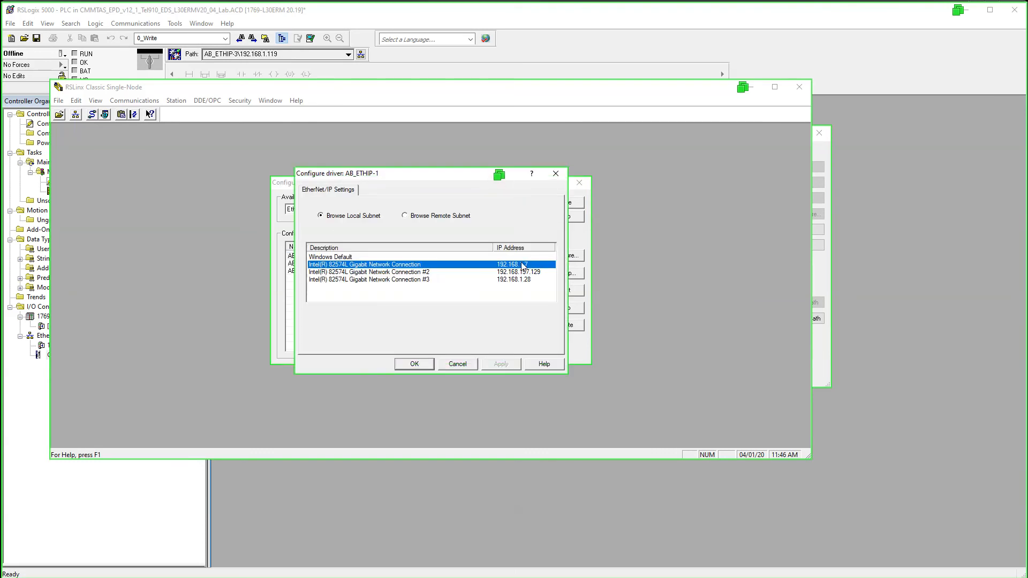
click(457, 364)
- Examine the AB_ETHIP-2 driver's adapter settings without changes, select AB_ETHIP-3, and close the driver configuration and RSLinx Classic
click(491, 263)
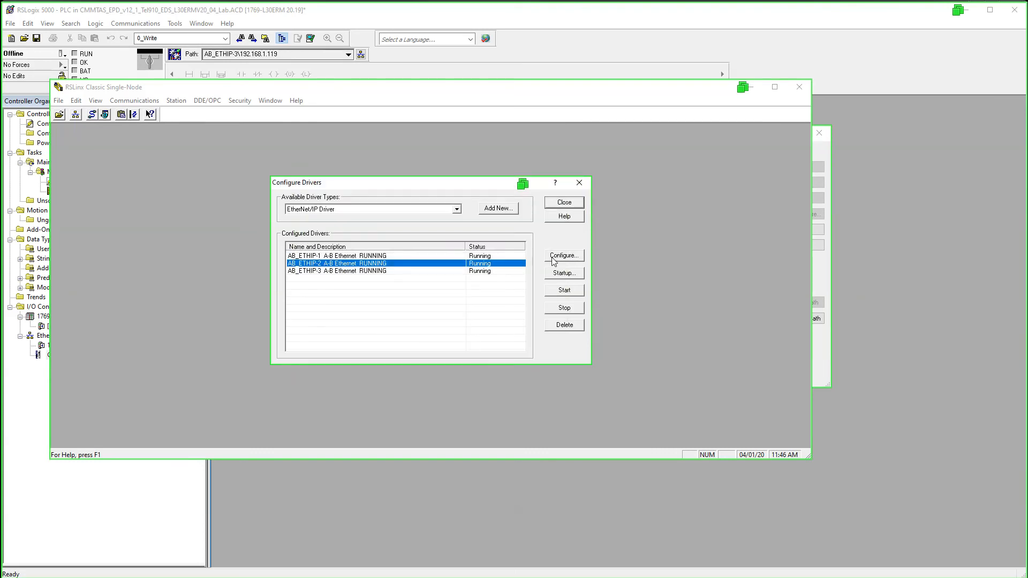
click(553, 257)
click(457, 364)
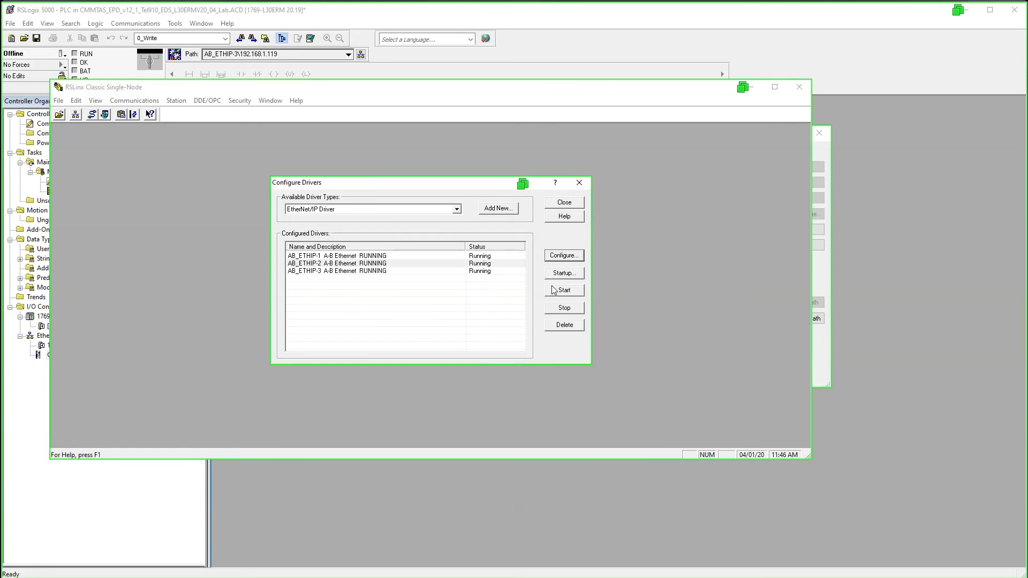
click(488, 271)
click(565, 205)
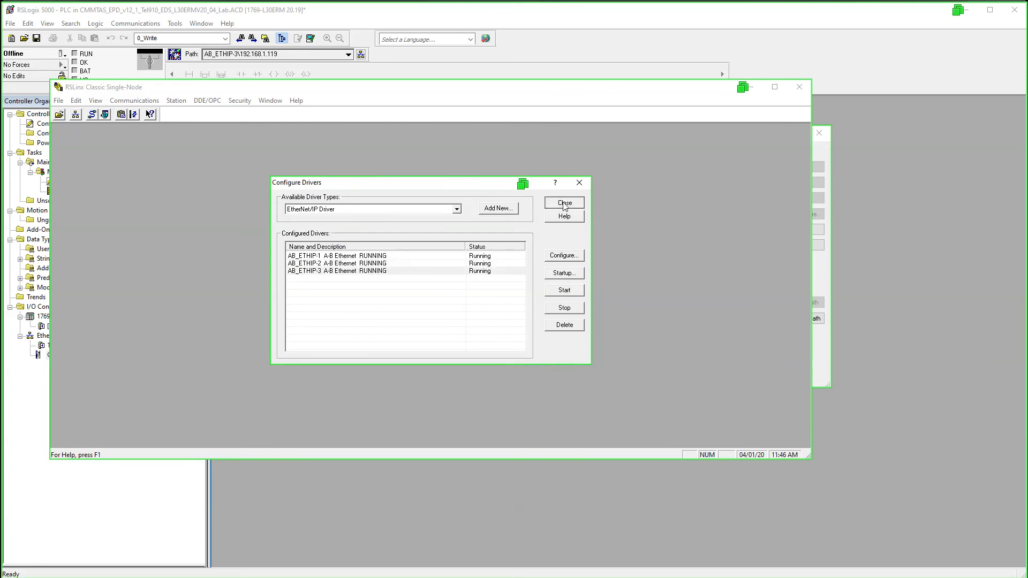
click(799, 86)
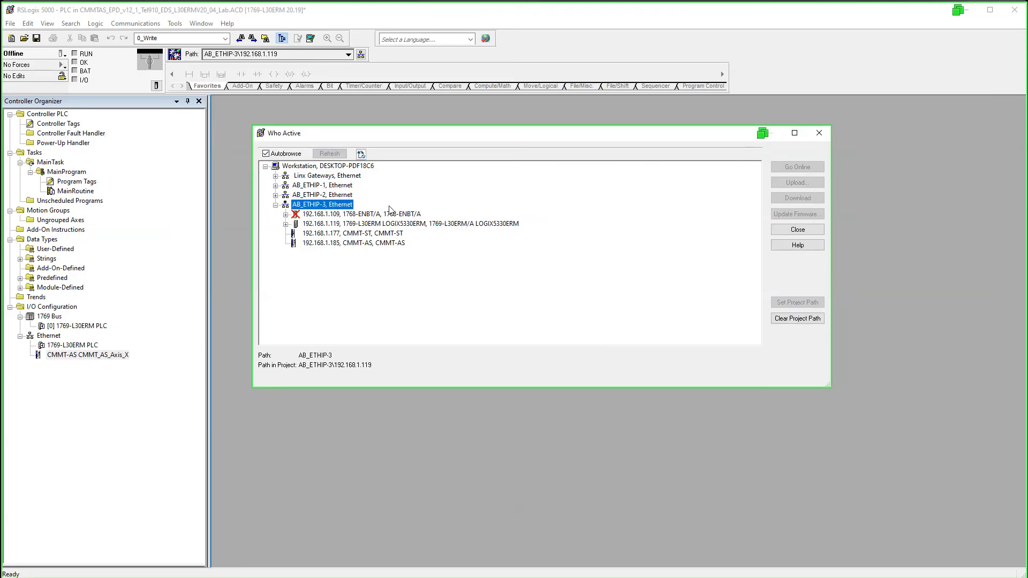
- Select the 1769-L30ERM at 192.168.1.119 under AB_ETHIP-3, close Who Active, and try to download the project to it
click(337, 225)
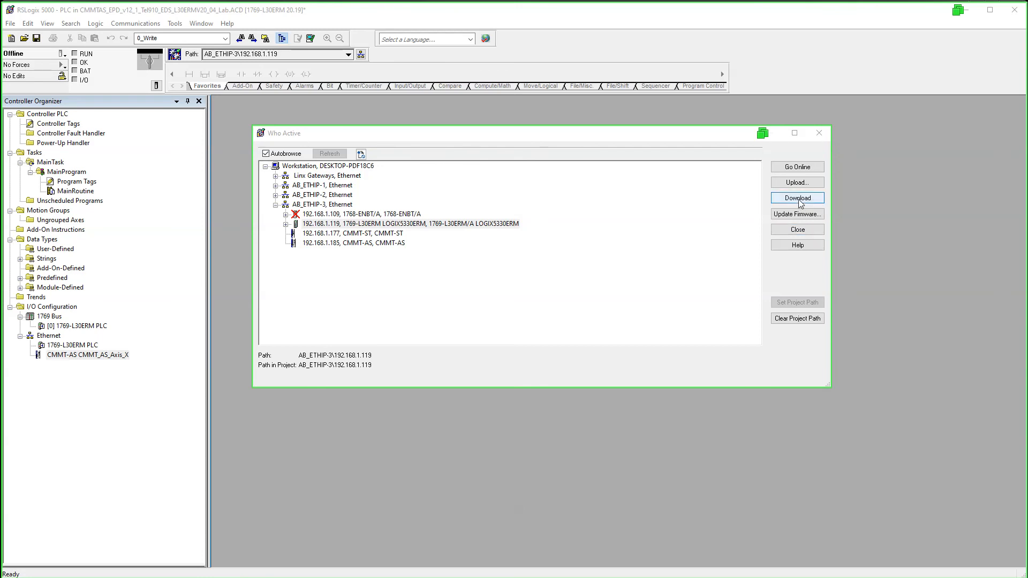
click(801, 233)
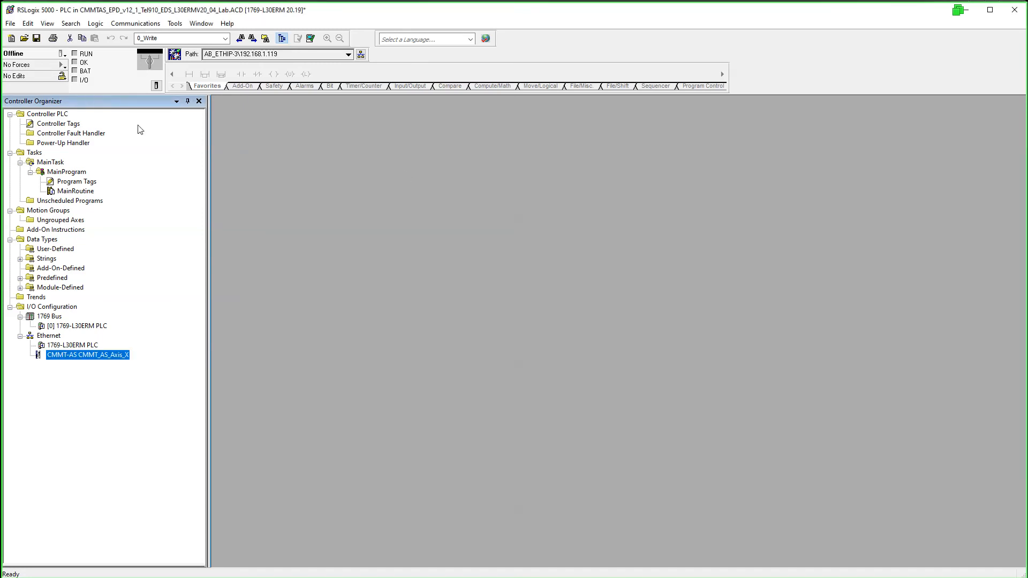
click(63, 53)
click(85, 88)
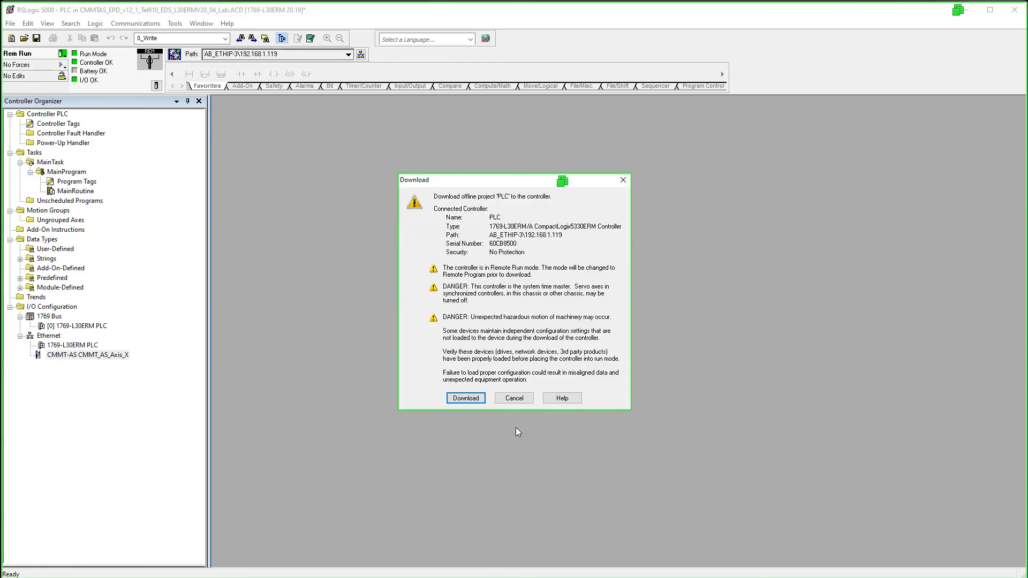
click(466, 397)
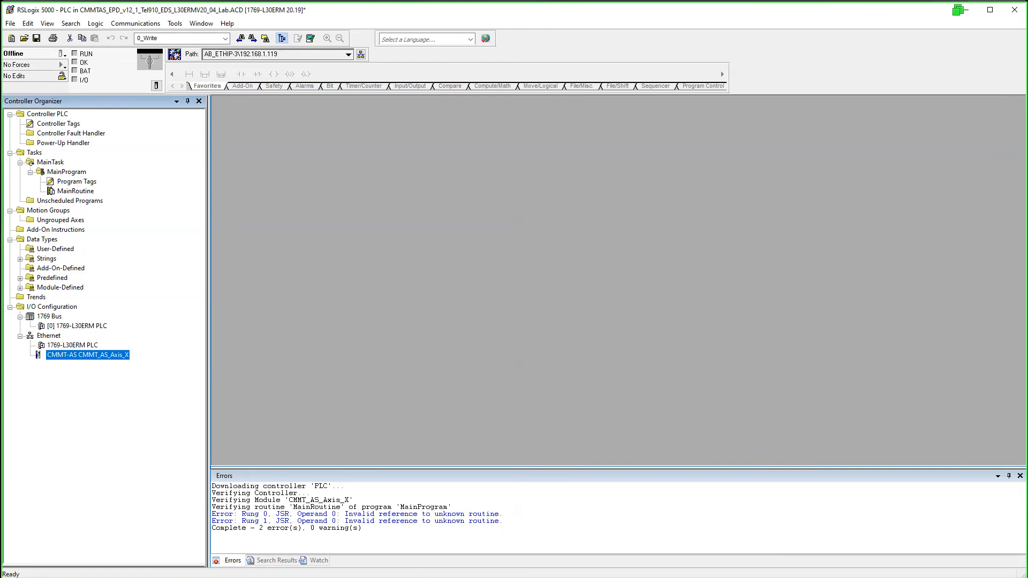
- Go to MainRoutine from the first JSR error and delete both rungs that reference unknown routines
double_click(411, 515)
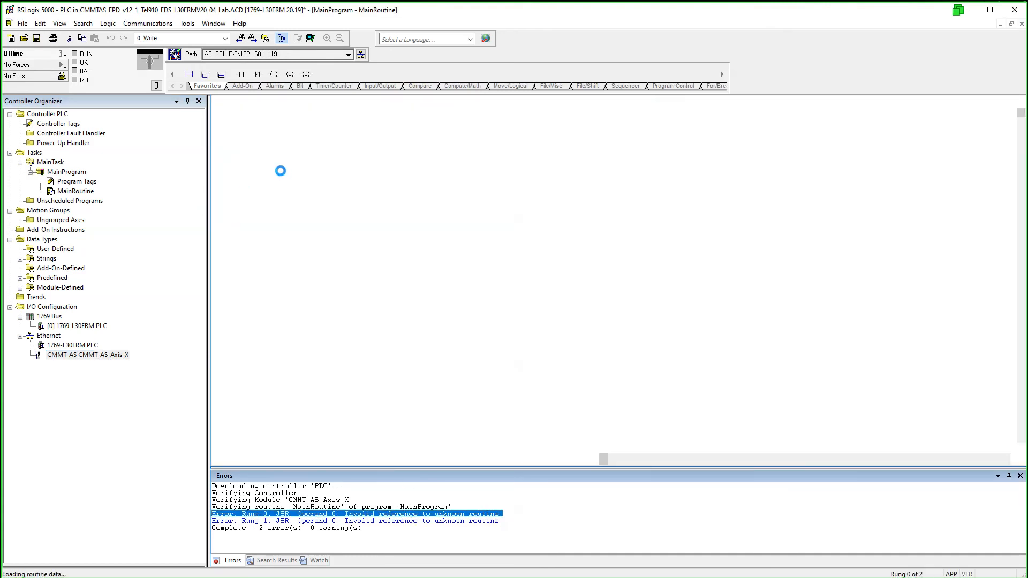
click(238, 137)
key(Delete)
key(Delete)
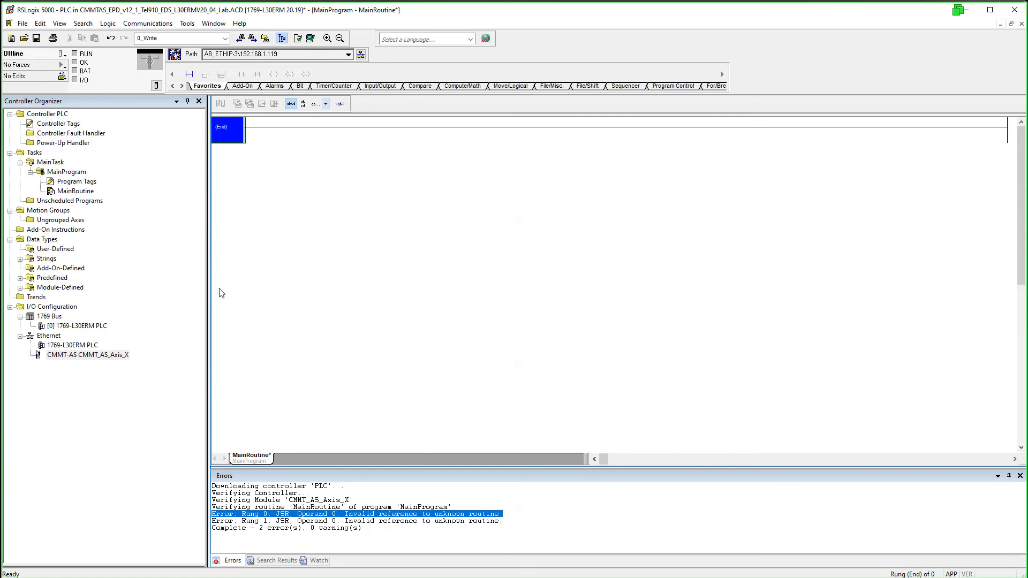
- Download the corrected project to the controller and change the controller to Remote Run mode
click(64, 55)
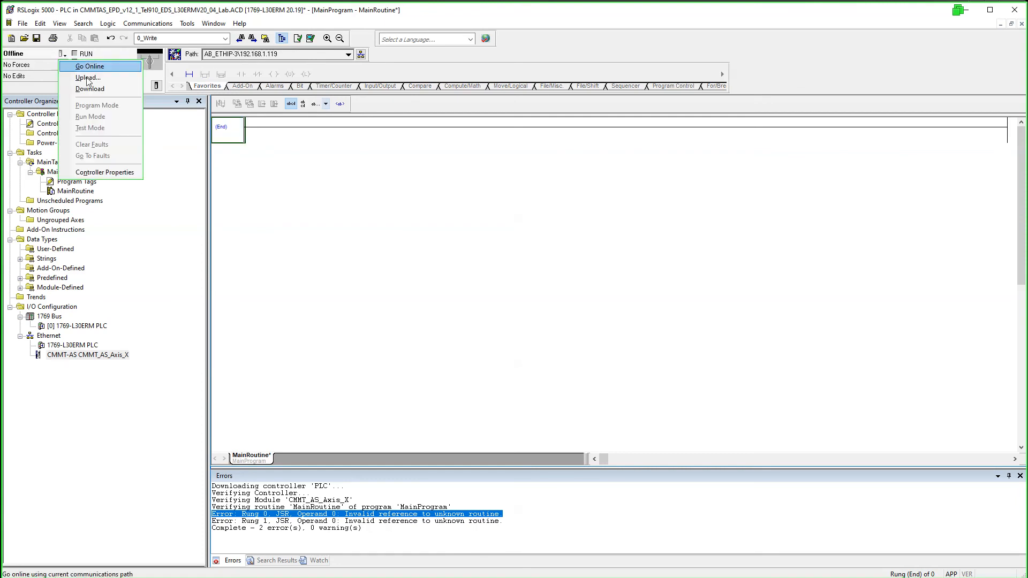
click(92, 89)
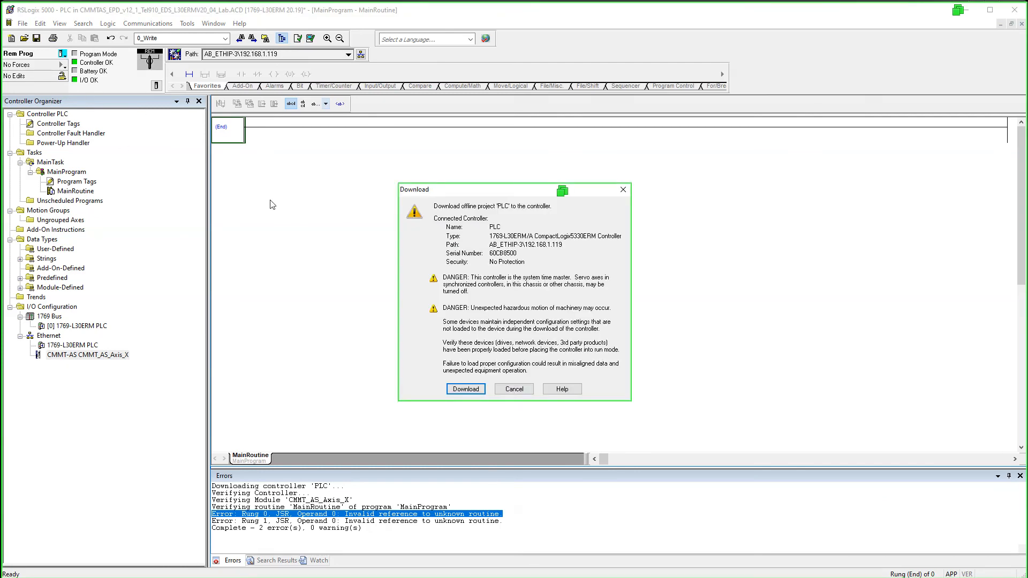
click(464, 388)
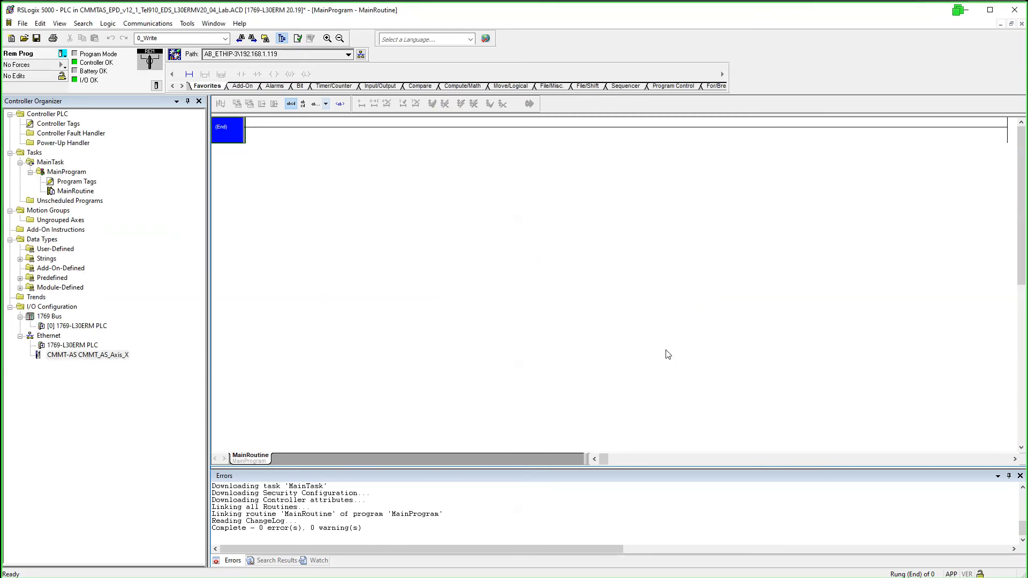
click(62, 54)
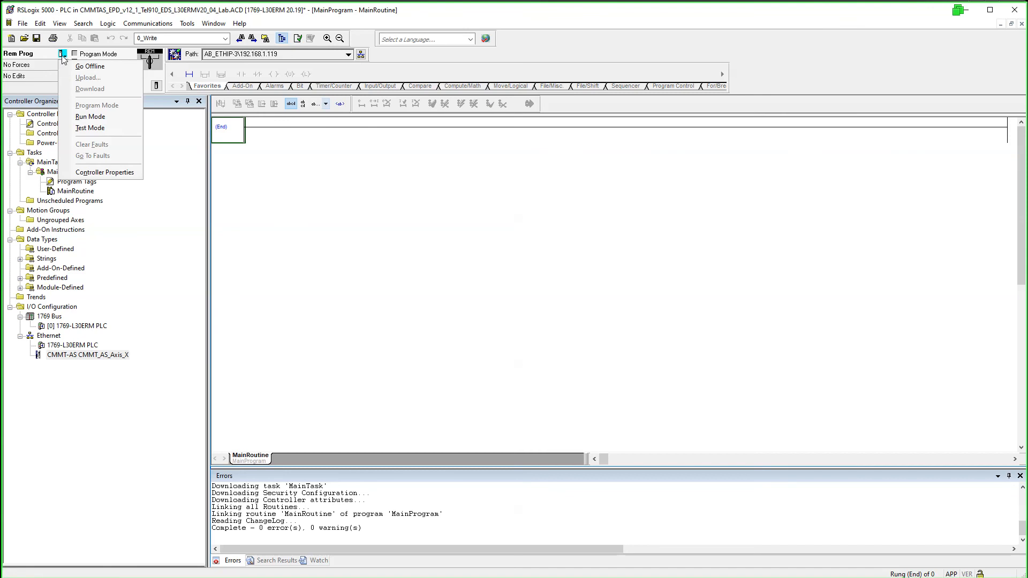
click(90, 116)
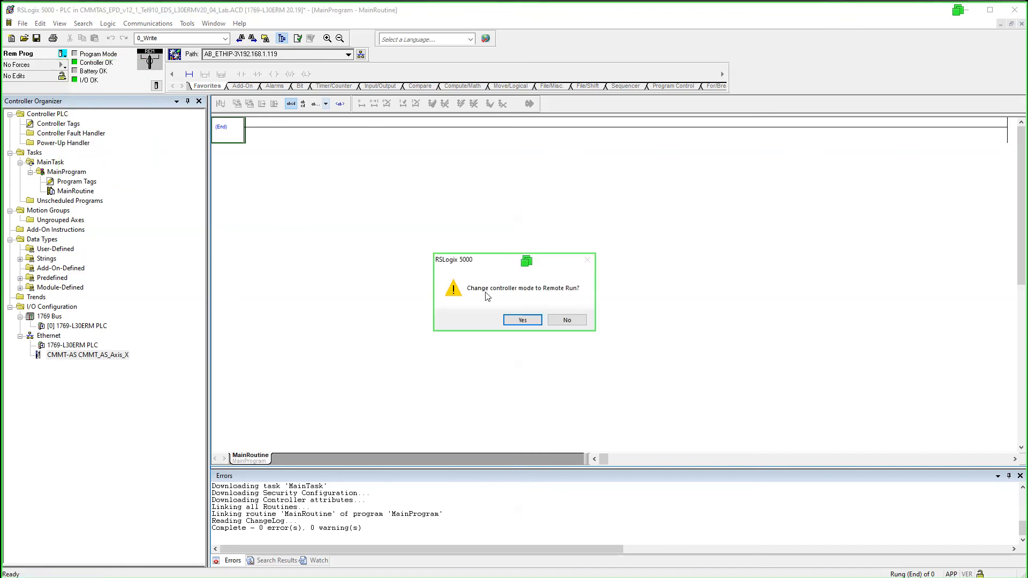
click(525, 320)
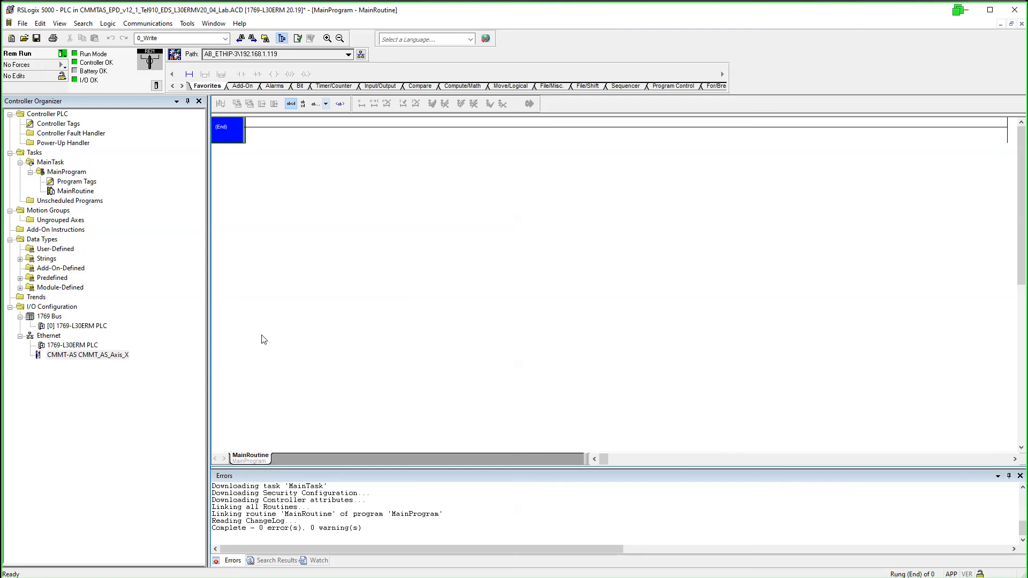
- Review the CMMT_AS_Axis_X module's connection, module info, Internet protocol, port configuration and network properties, and close them without changes
click(110, 355)
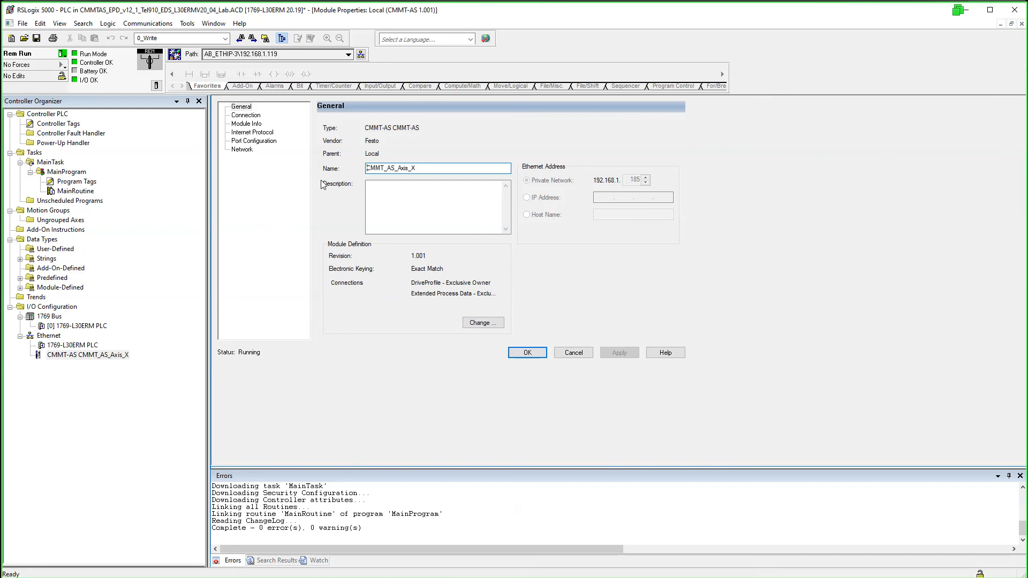
click(248, 116)
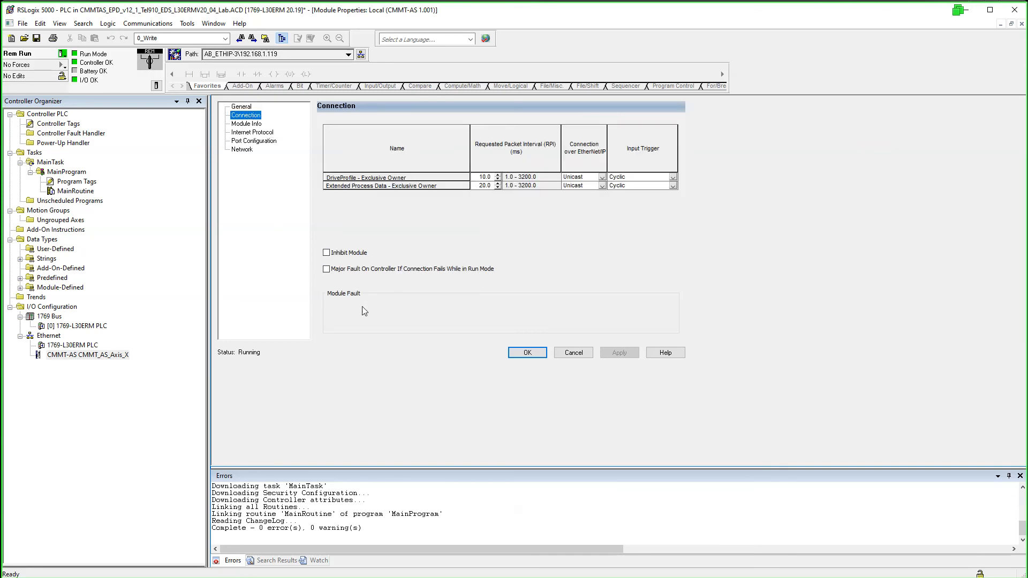
click(254, 124)
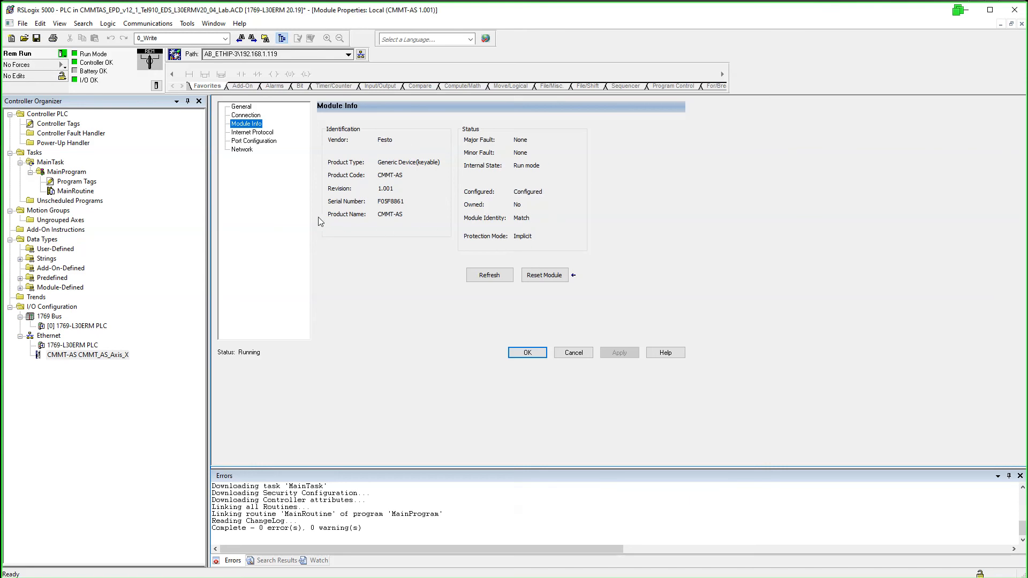
click(256, 134)
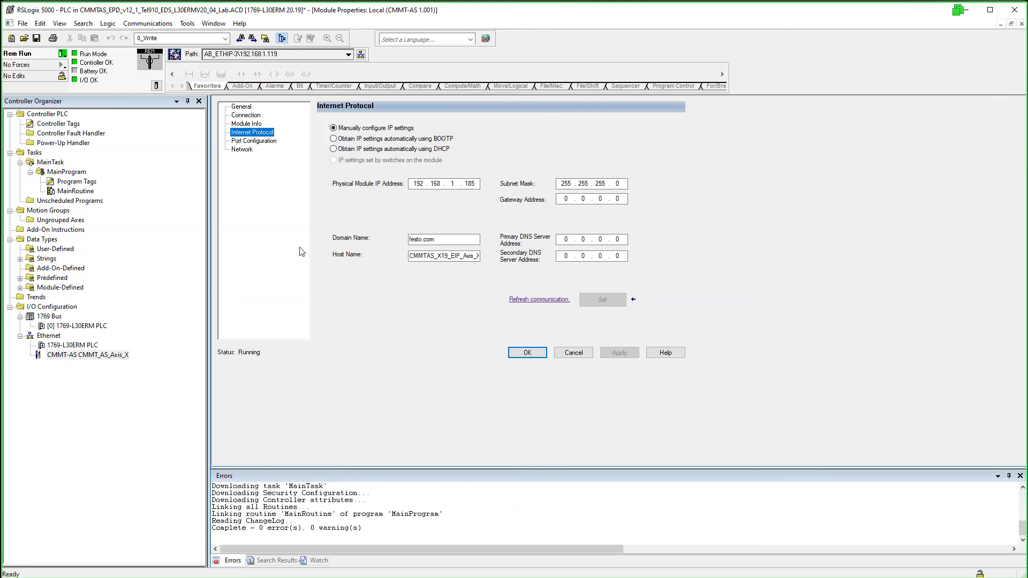
click(251, 141)
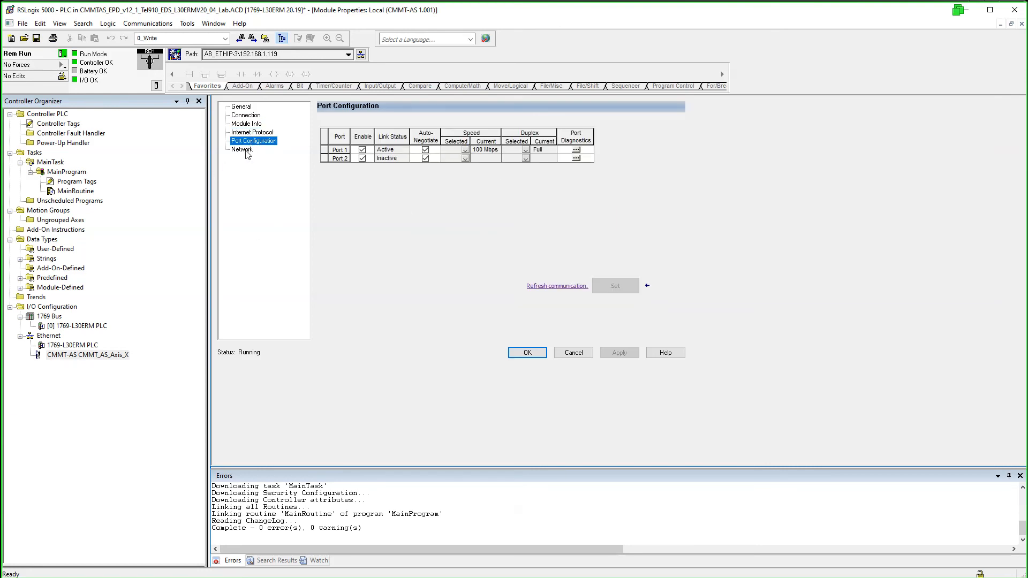
click(247, 150)
click(527, 352)
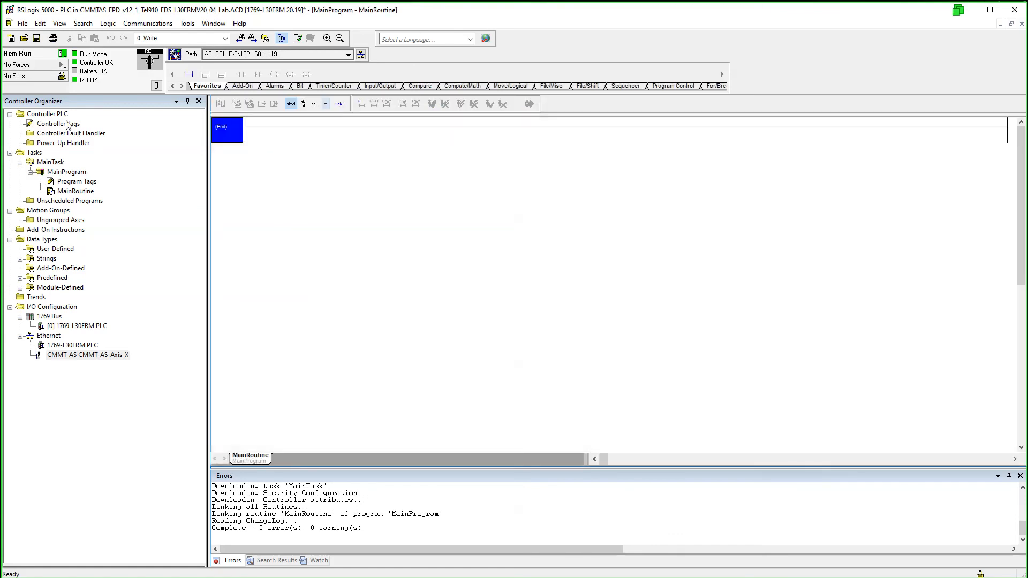
- Open the controller tags in monitoring view and examine the live values of the CMMT_AS_Axis_X:I1 data array
double_click(68, 125)
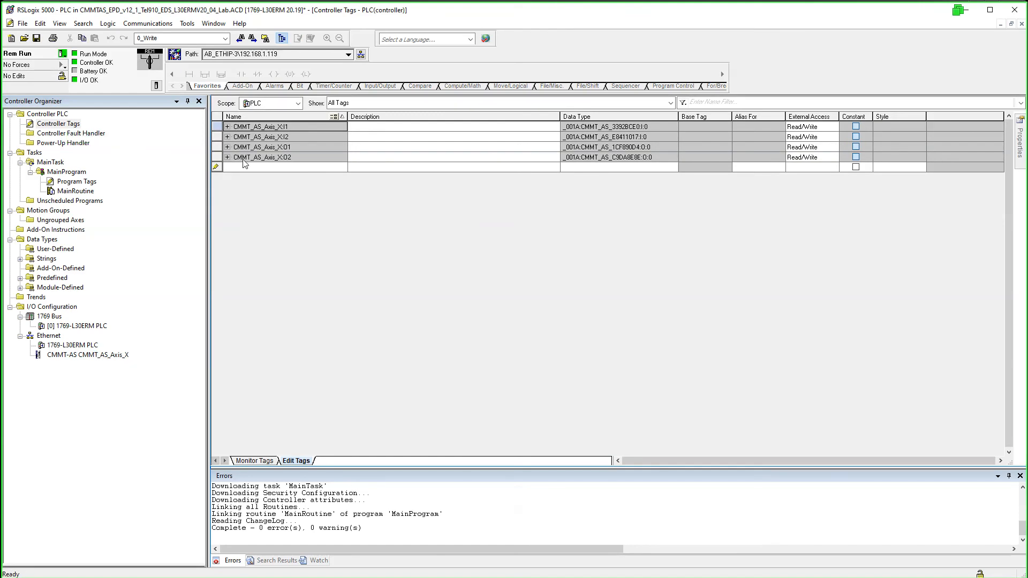
click(228, 127)
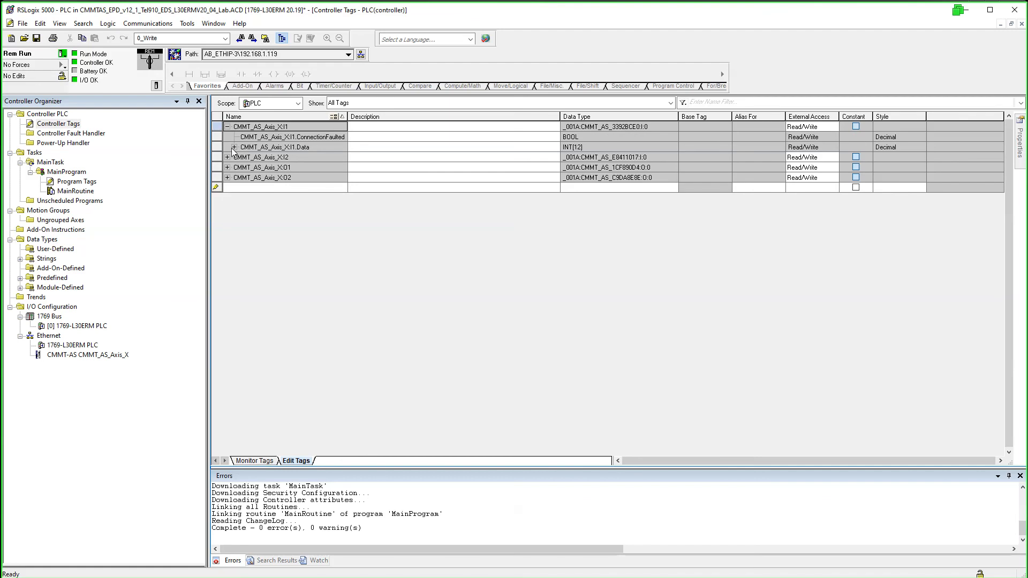
click(256, 460)
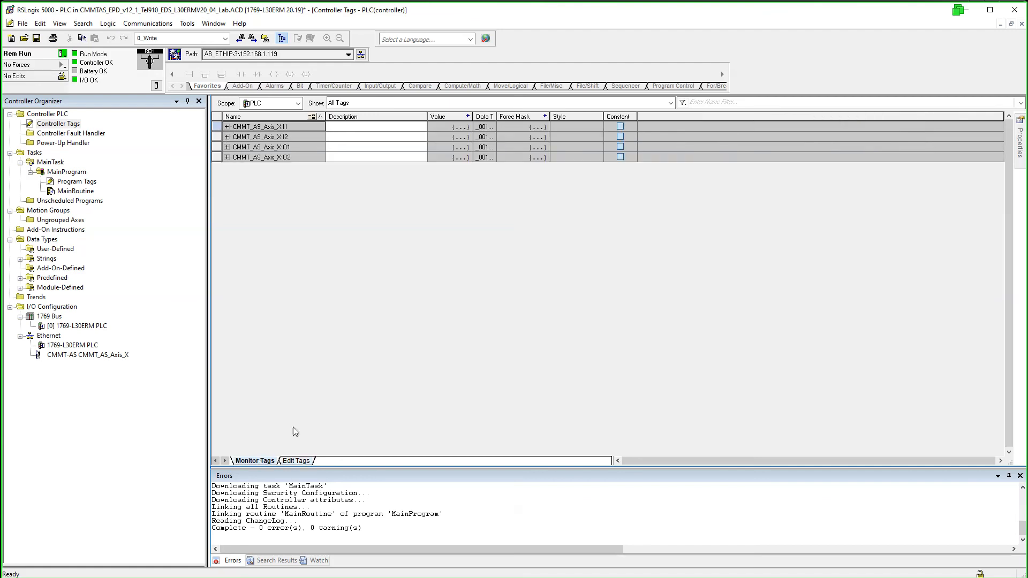
click(226, 126)
click(233, 147)
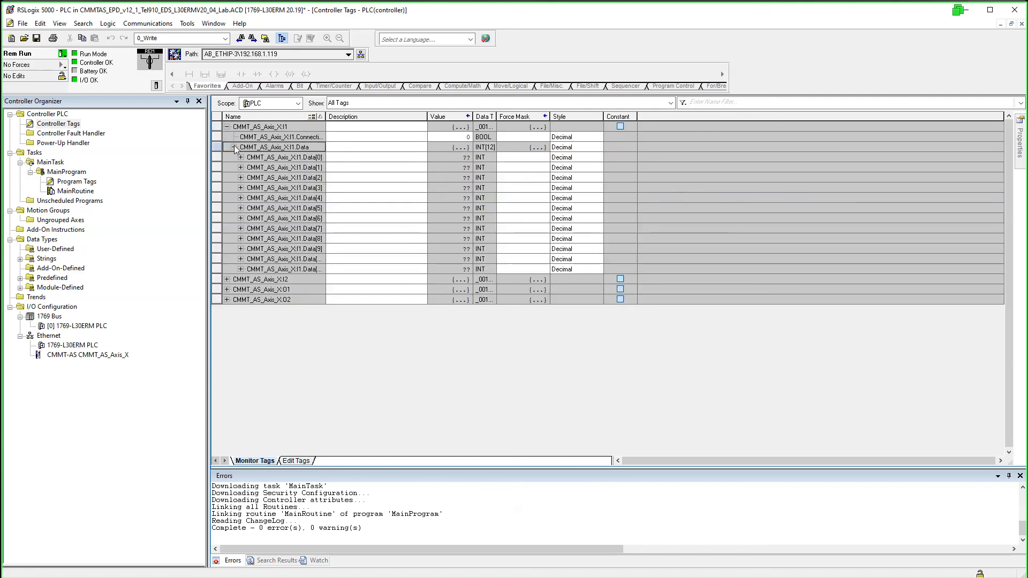
click(458, 167)
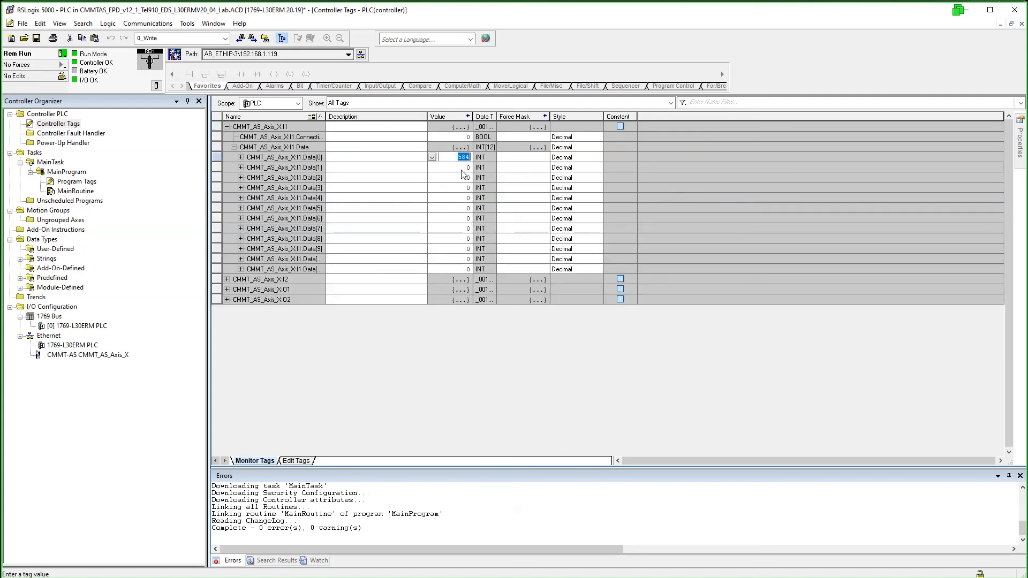
click(460, 167)
- Expand the CMMT_AS_Axis_X:I2 data array, widen the Name column to show full tag names, and examine the Data[0] value
click(227, 279)
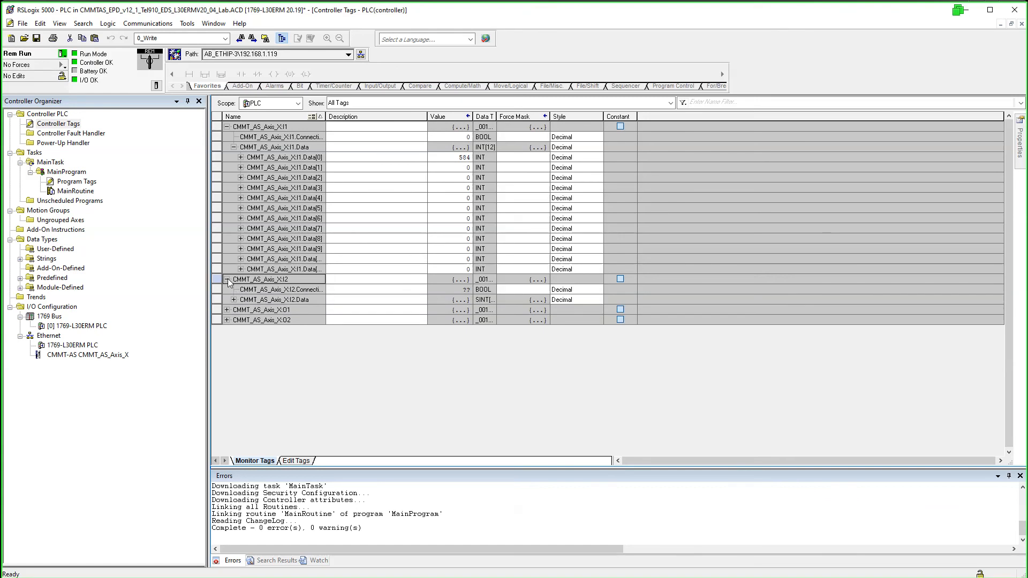
click(233, 299)
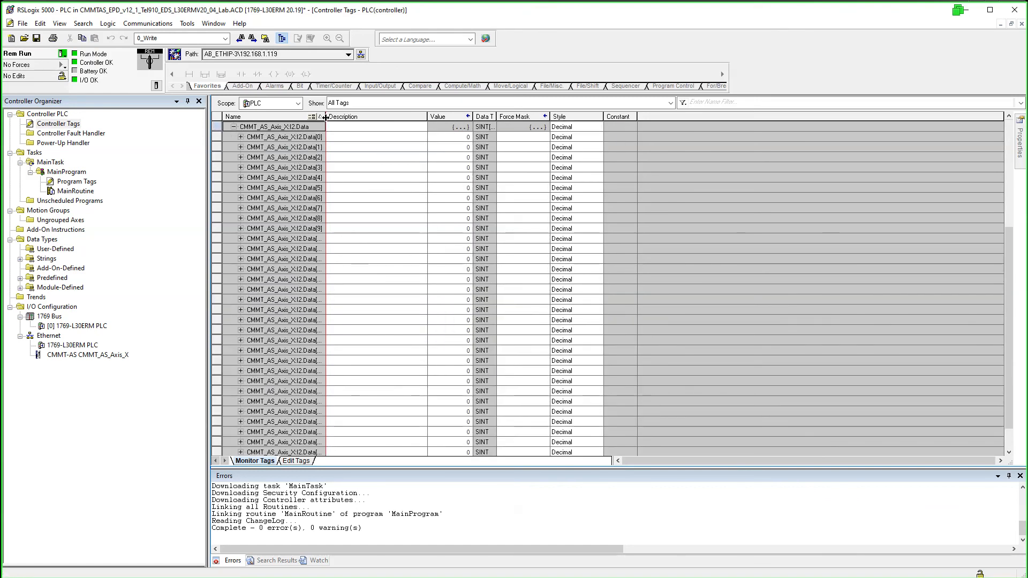
drag(325, 117, 354, 117)
scroll(322, 252, up, 2)
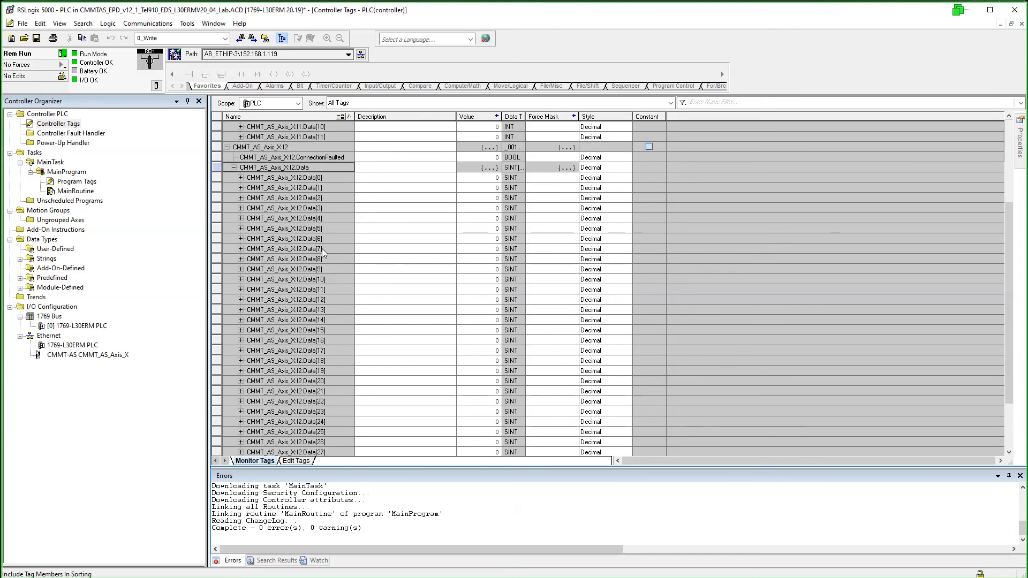
scroll(323, 251, up, 1)
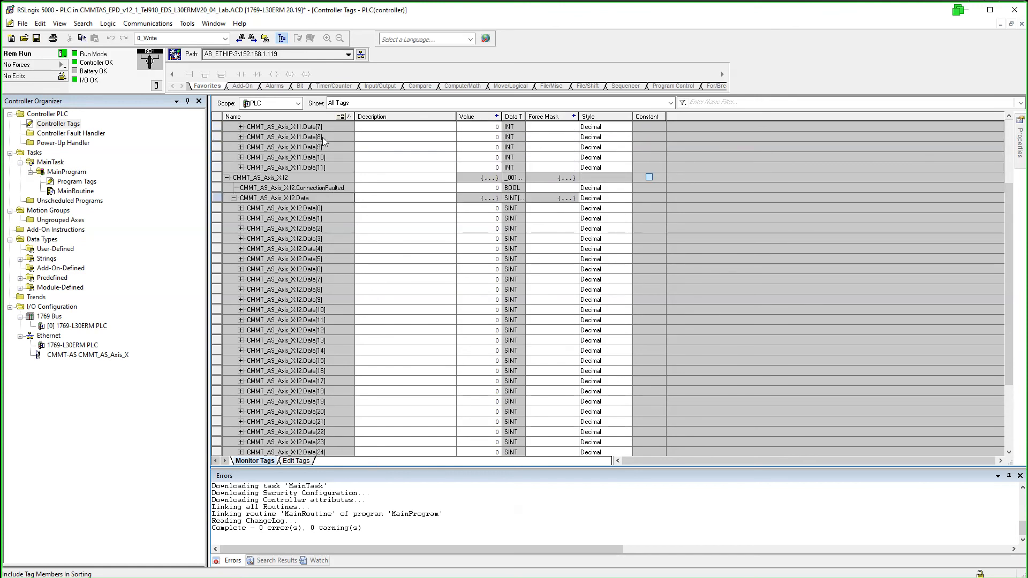
double_click(491, 208)
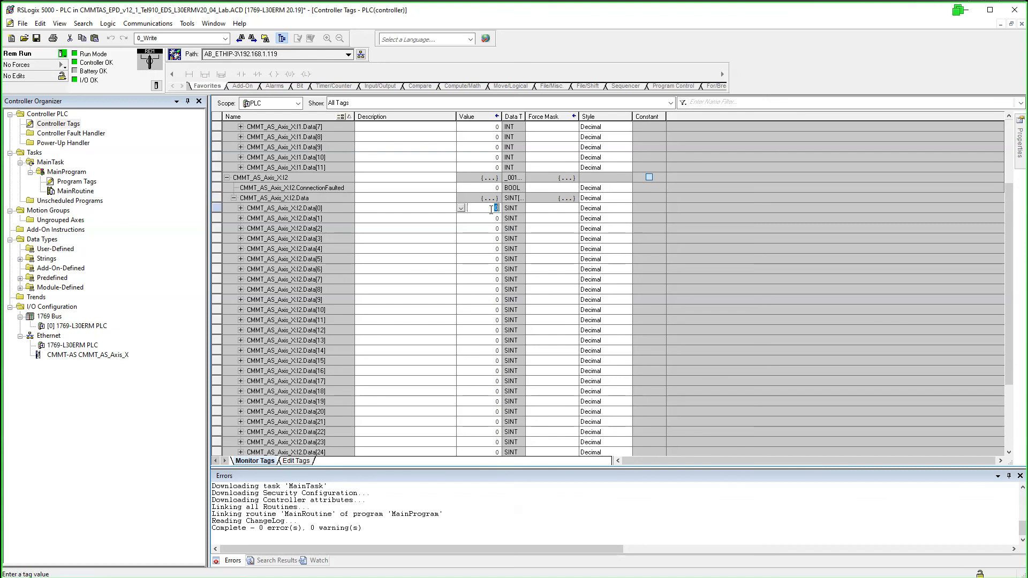
click(313, 206)
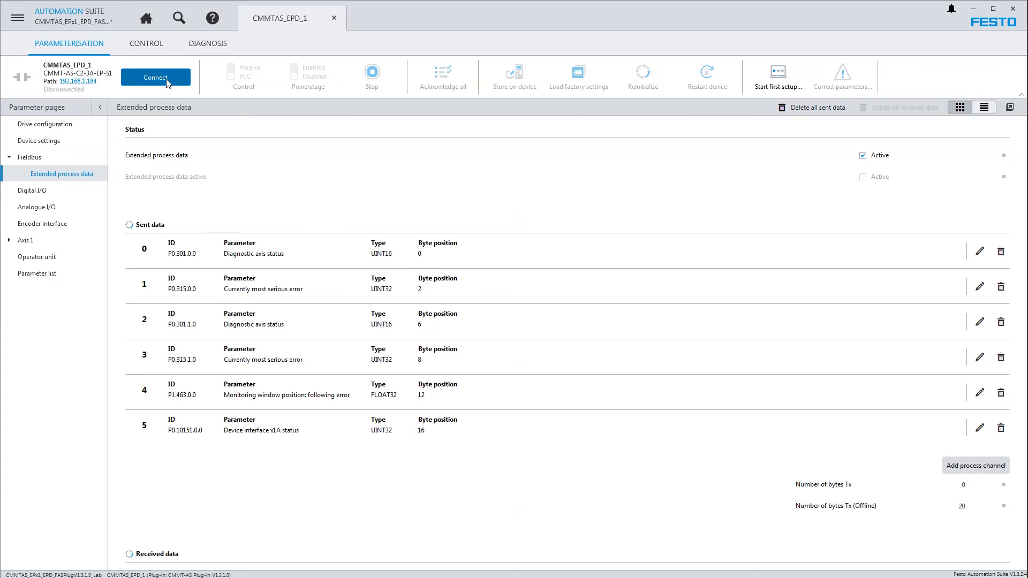
- Switch to Festo Automation Suite, connect to the CMMTAS_EPD_1 drive, and write the mismatched project parameters to the device
click(167, 80)
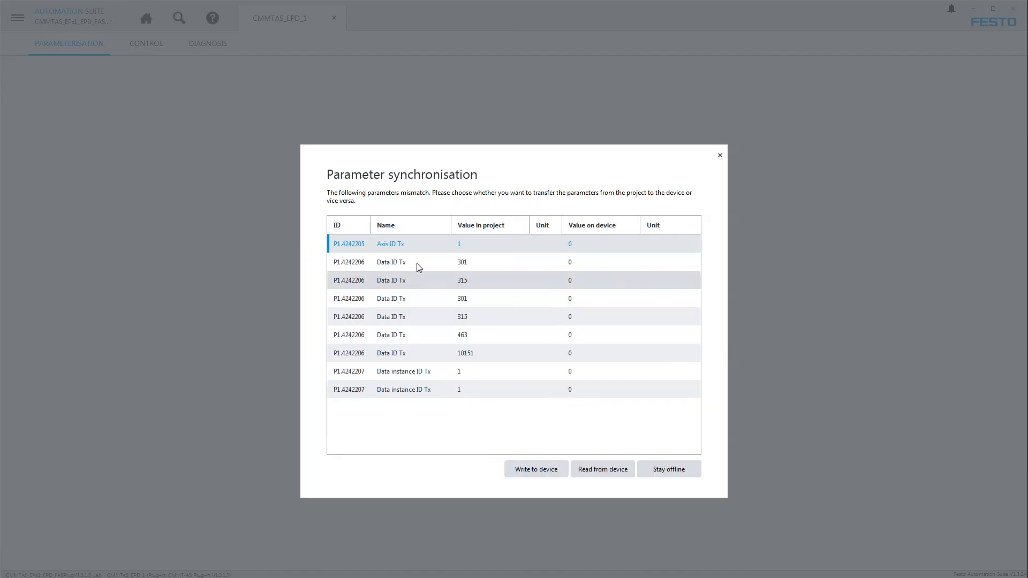
drag(399, 371, 399, 382)
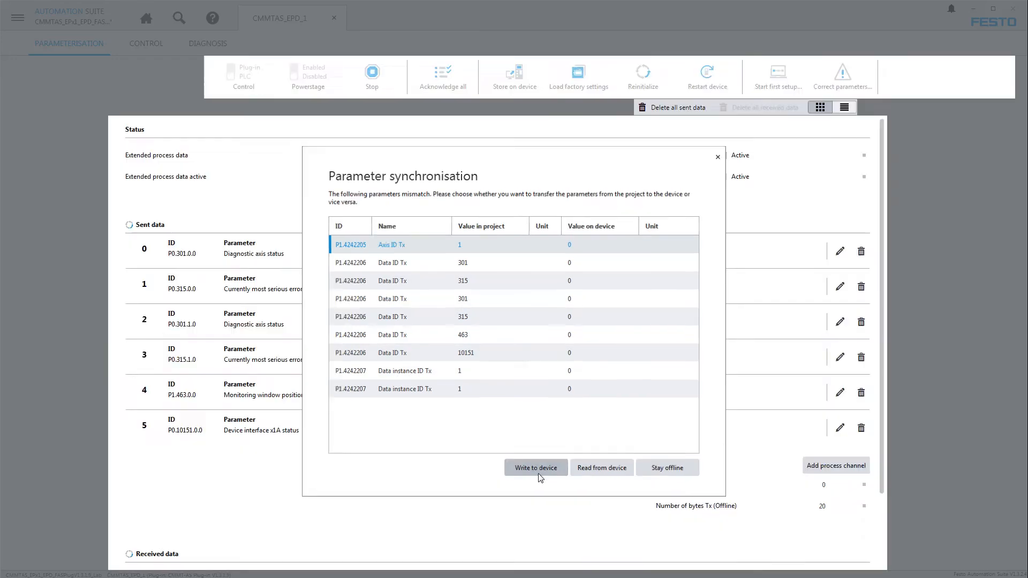
click(537, 468)
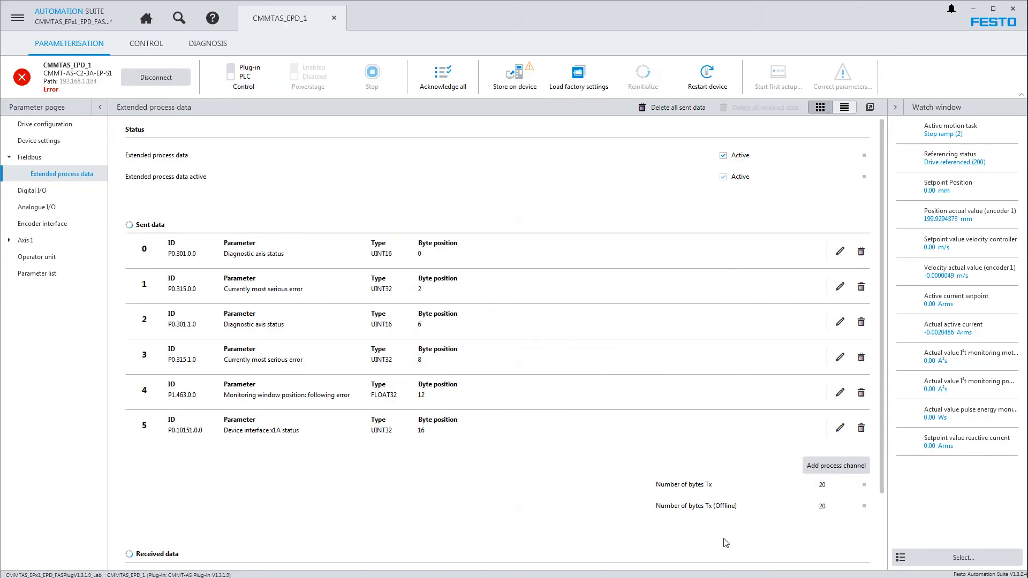
- Store the parameters permanently on the CMMTAS_EPD_1 drive and acknowledge all of its pending errors
click(523, 76)
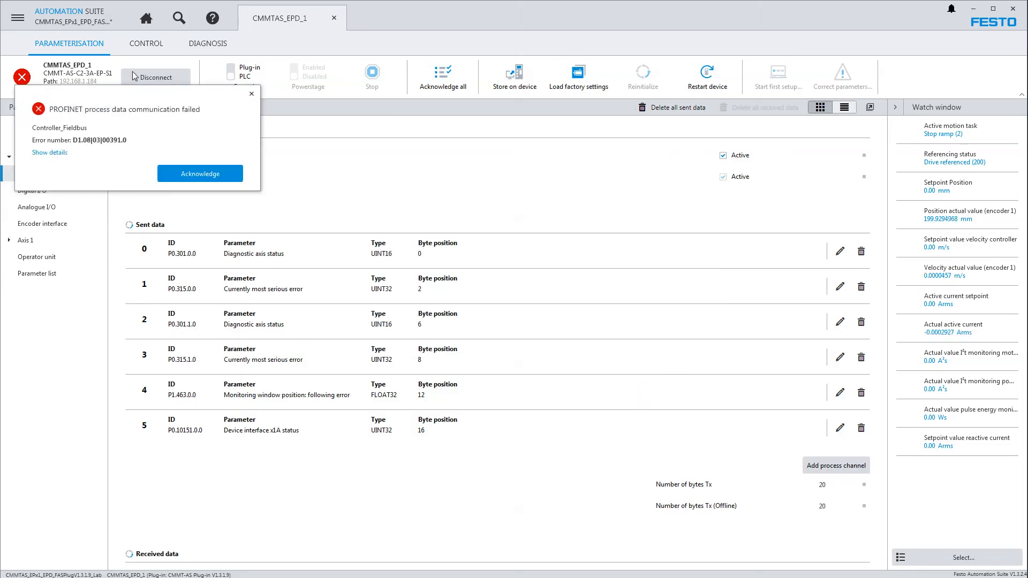
click(449, 84)
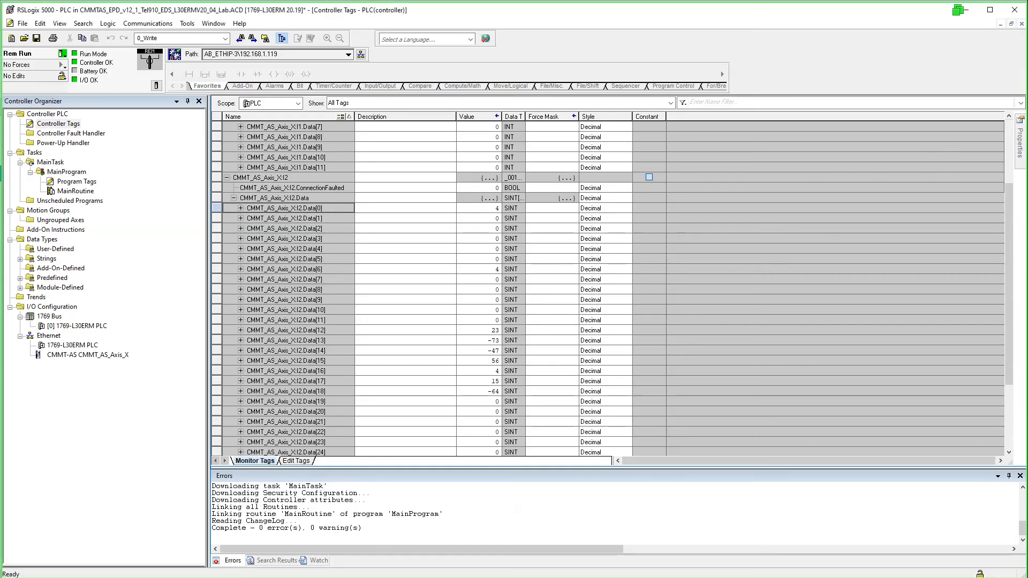
- Switch back to RSLogix 5000 and examine the extended process data values in the CMMT_AS_Axis_X:I2 data array
click(329, 329)
click(493, 391)
click(492, 361)
click(492, 360)
click(492, 329)
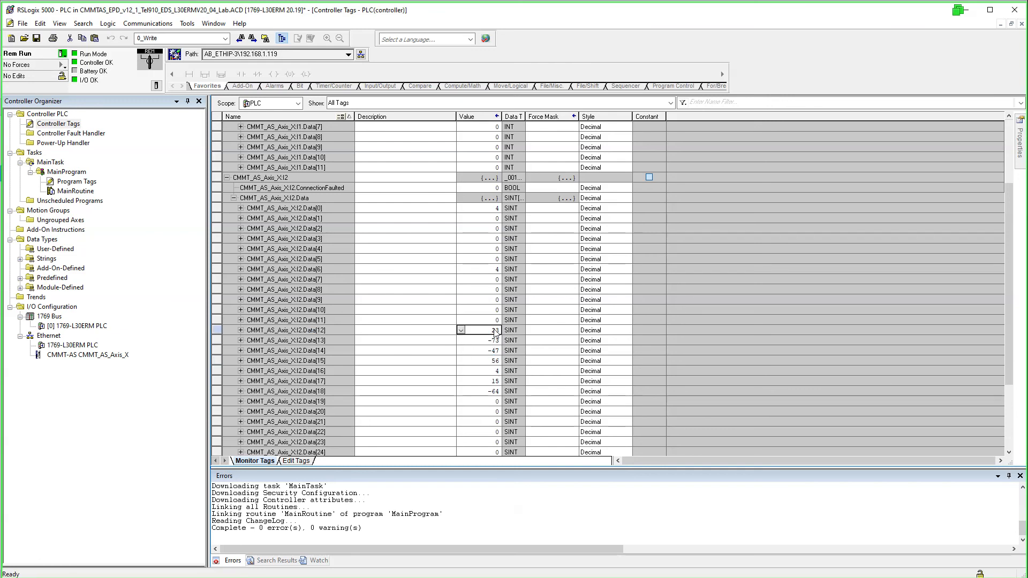
click(487, 212)
click(308, 209)
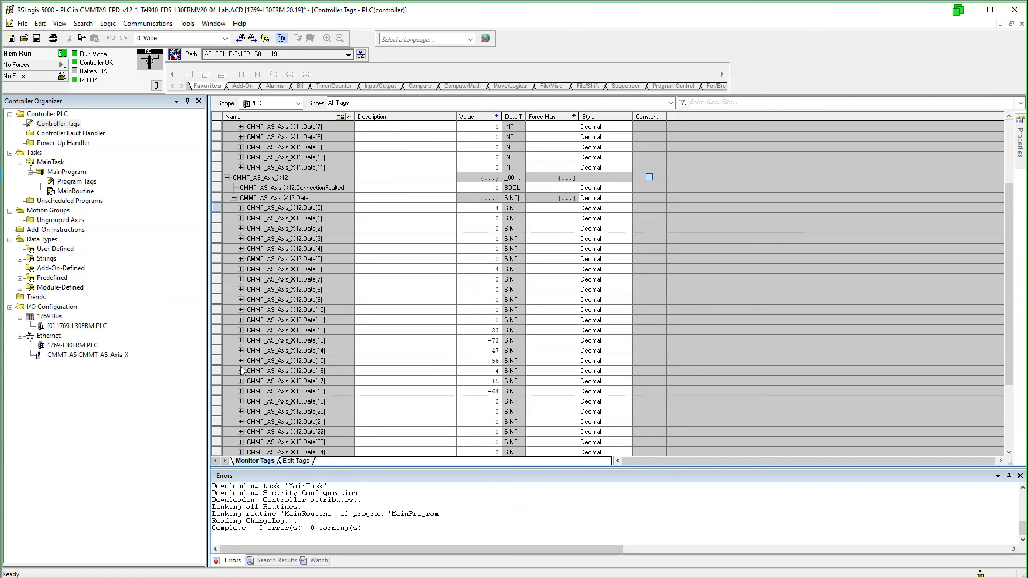
click(122, 422)
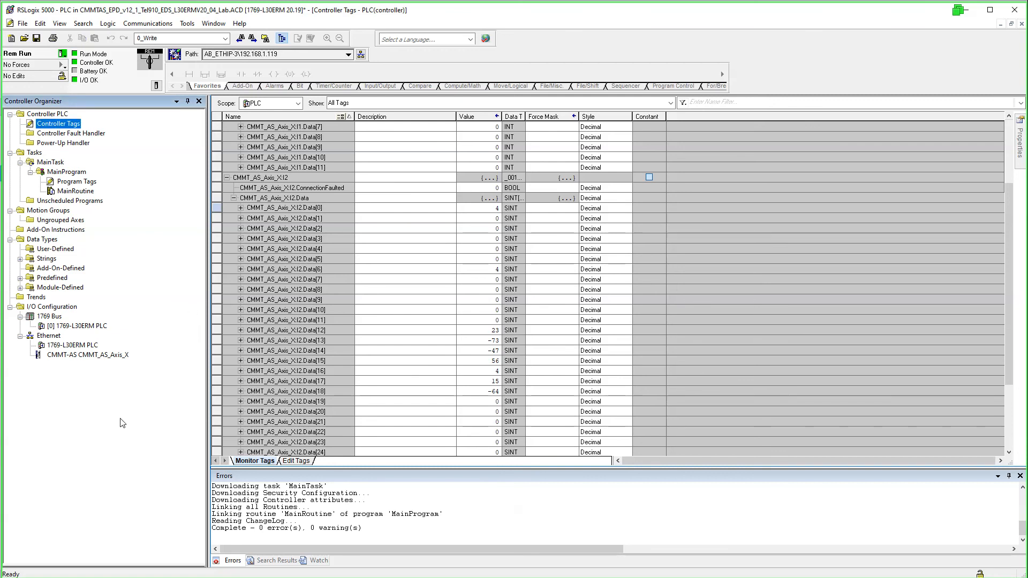